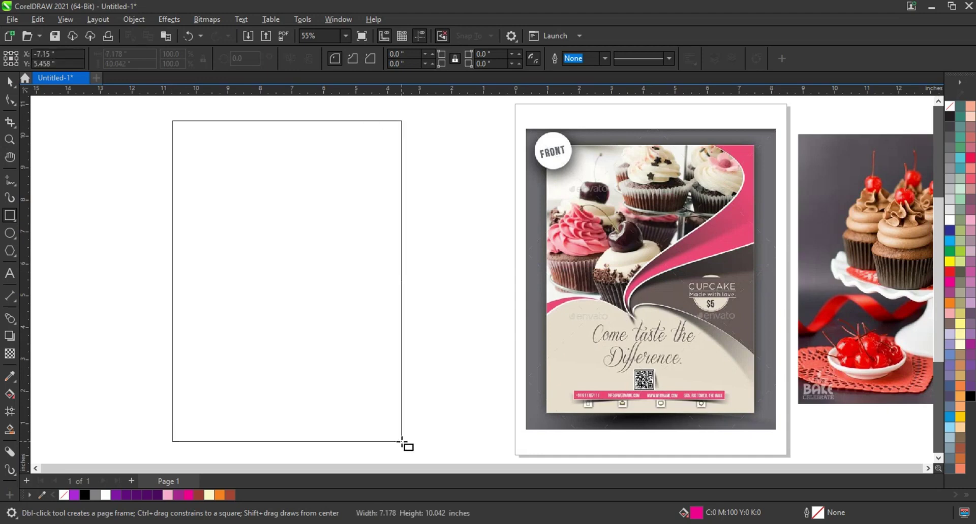
Step: Remove the magenta fill from the tall rectangle beside the flyer and give it a black outline
{"action": "left_click", "coordinate": [9, 82]}
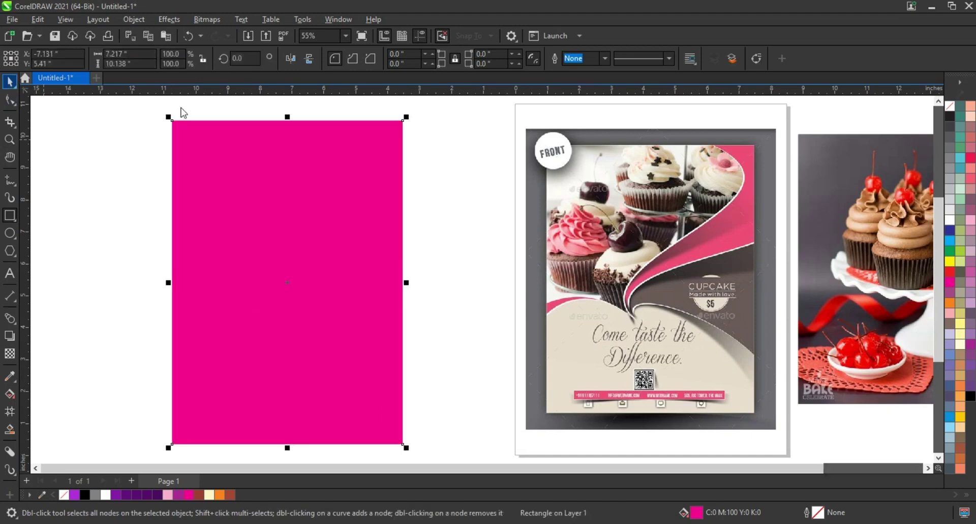
{"action": "left_click", "coordinate": [949, 106]}
{"action": "right_click", "coordinate": [949, 117]}
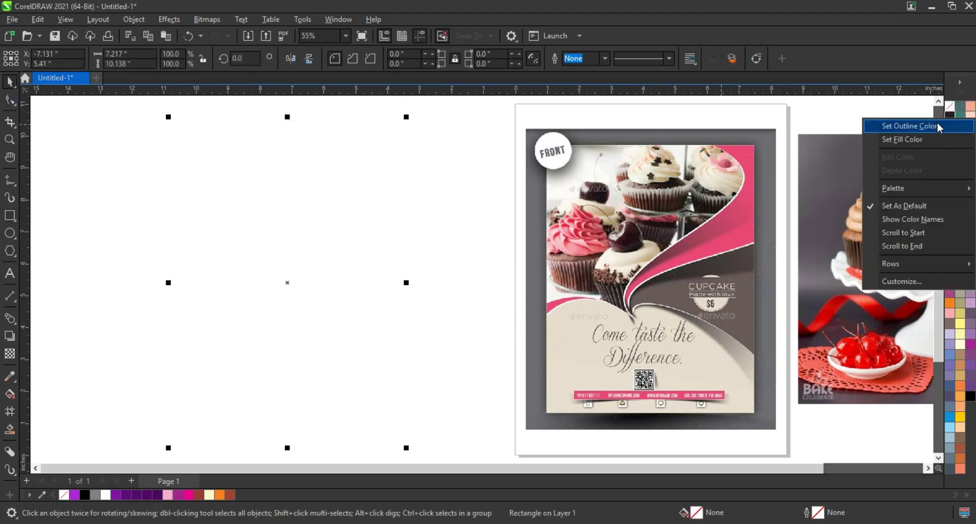
{"action": "left_click", "coordinate": [887, 127]}
{"action": "left_click", "coordinate": [98, 237]}
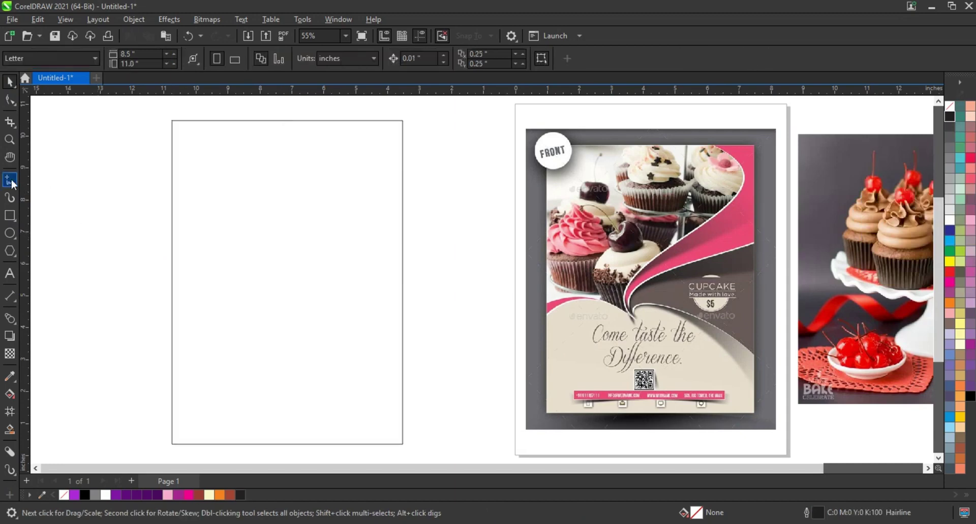
Step: Draw a 1.0 mm black two-segment line, about 3.9 by 7.5 in, from above the rectangle's top edge to its lower middle and past its right edge
{"action": "left_click", "coordinate": [11, 180]}
{"action": "left_click", "coordinate": [382, 59]}
{"action": "left_click", "coordinate": [365, 136]}
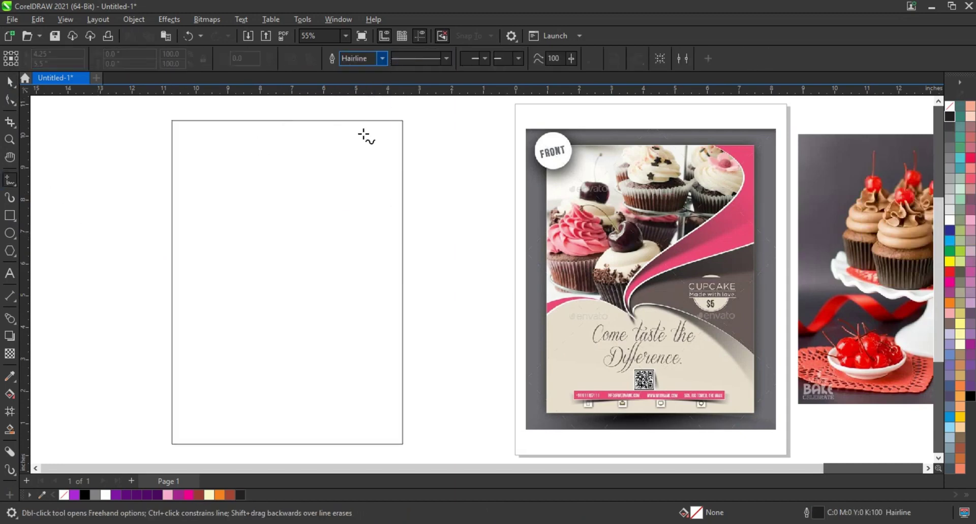
{"action": "right_click", "coordinate": [948, 118]}
{"action": "left_click", "coordinate": [909, 124]}
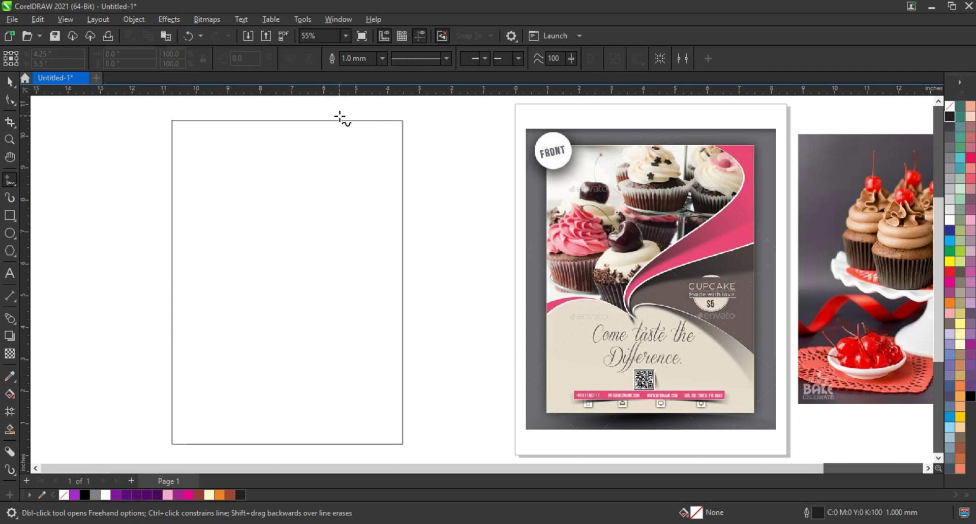
{"action": "left_click", "coordinate": [339, 117]}
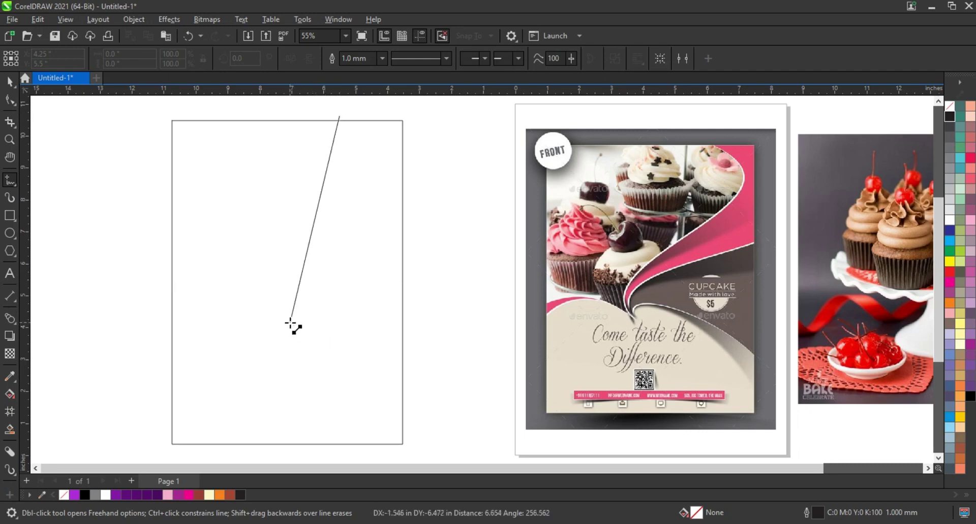
{"action": "double_click", "coordinate": [290, 322]}
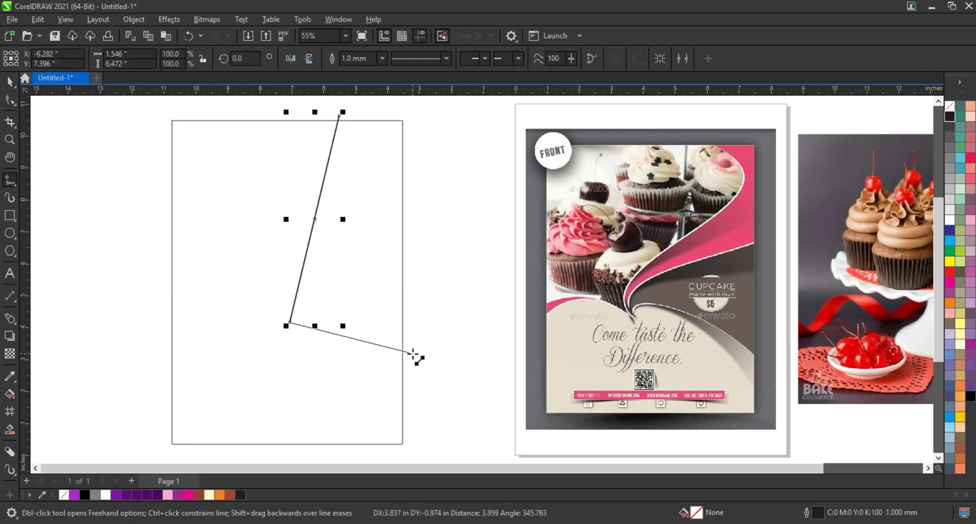
{"action": "left_click", "coordinate": [416, 355]}
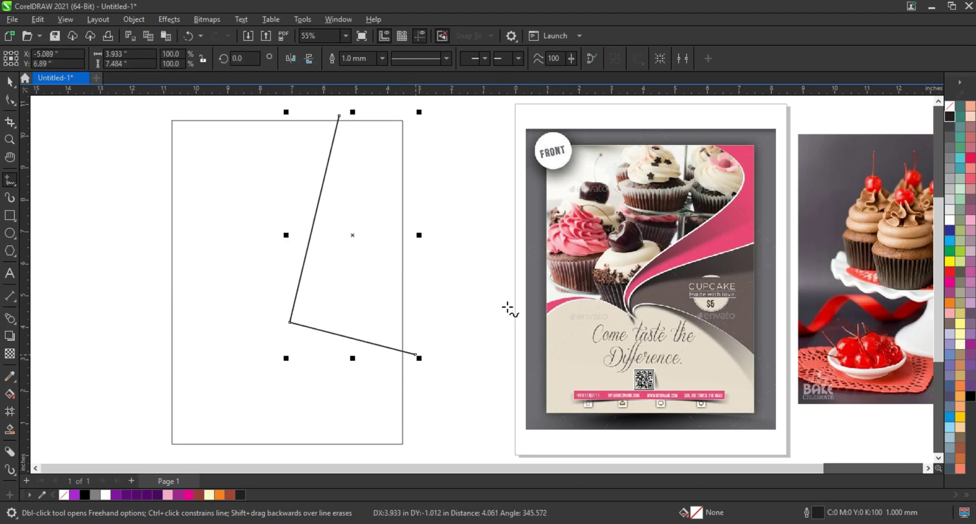
Step: Convert the line's segments to curves and bend the upper segment into an S shape like the flyer's pink swoosh
{"action": "left_click", "coordinate": [13, 102]}
{"action": "left_click_drag", "start_coordinate": [449, 352], "coordinate": [452, 357]}
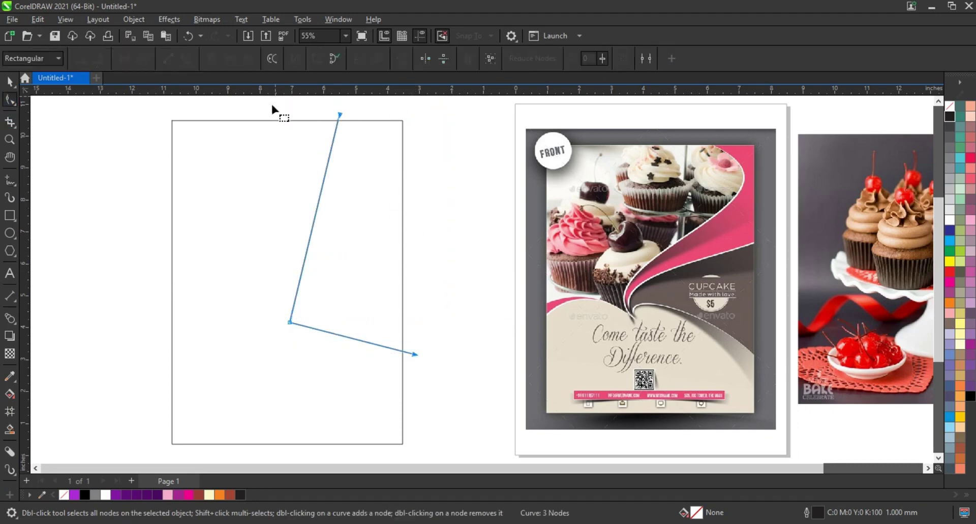
{"action": "left_click_drag", "start_coordinate": [273, 106], "coordinate": [441, 351]}
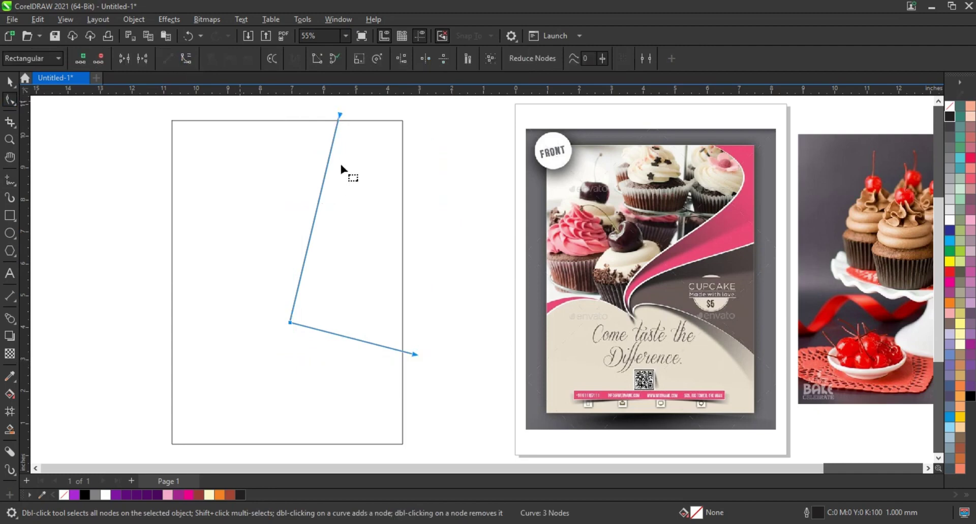
{"action": "left_click_drag", "start_coordinate": [323, 186], "coordinate": [441, 146]}
{"action": "left_click_drag", "start_coordinate": [301, 252], "coordinate": [231, 232]}
{"action": "left_click_drag", "start_coordinate": [440, 148], "coordinate": [455, 199]}
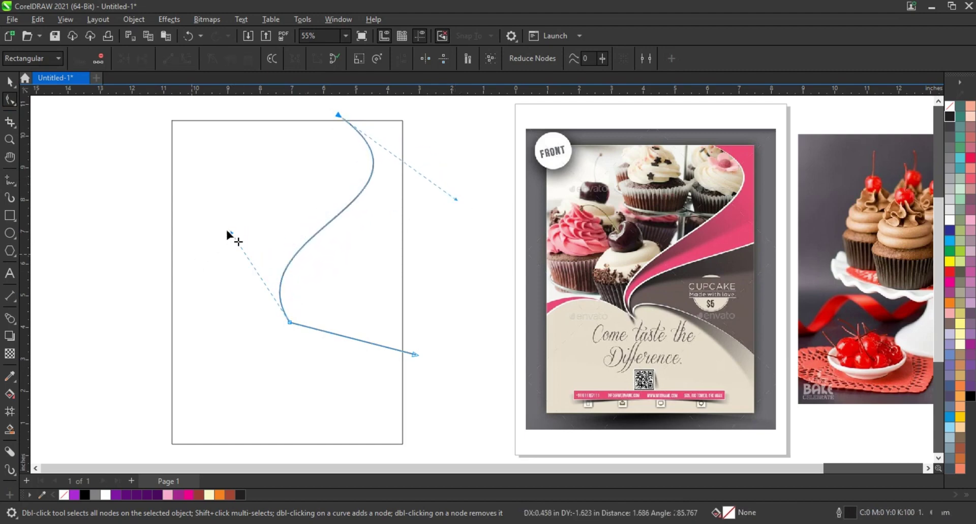
Step: Bend the lower segment into a rounded arch that falls past the rectangle's right edge
{"action": "left_click", "coordinate": [333, 334]}
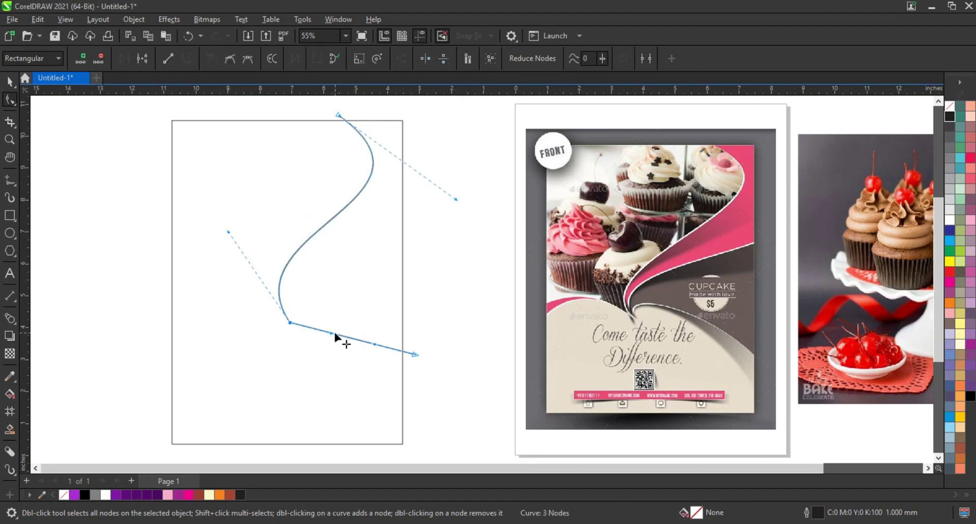
{"action": "left_click_drag", "start_coordinate": [335, 335], "coordinate": [312, 273]}
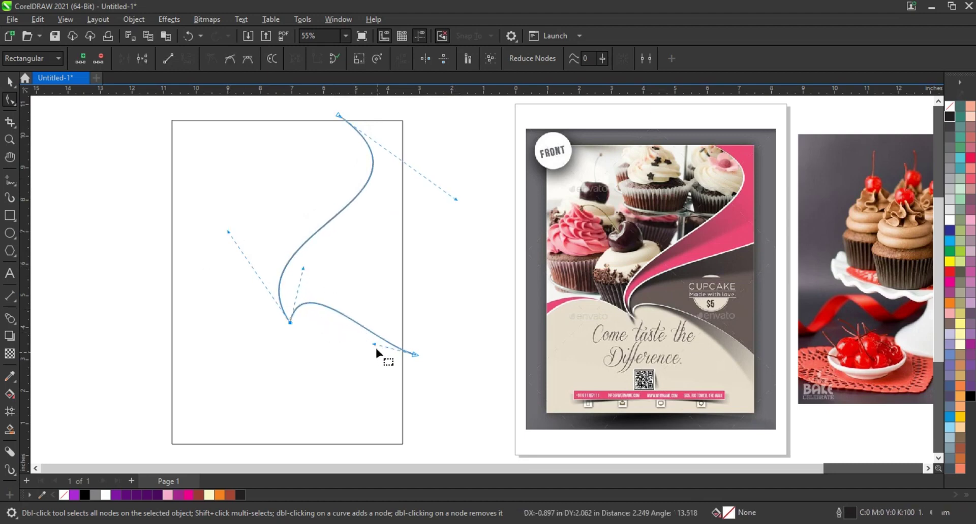
{"action": "left_click_drag", "start_coordinate": [375, 347], "coordinate": [400, 289]}
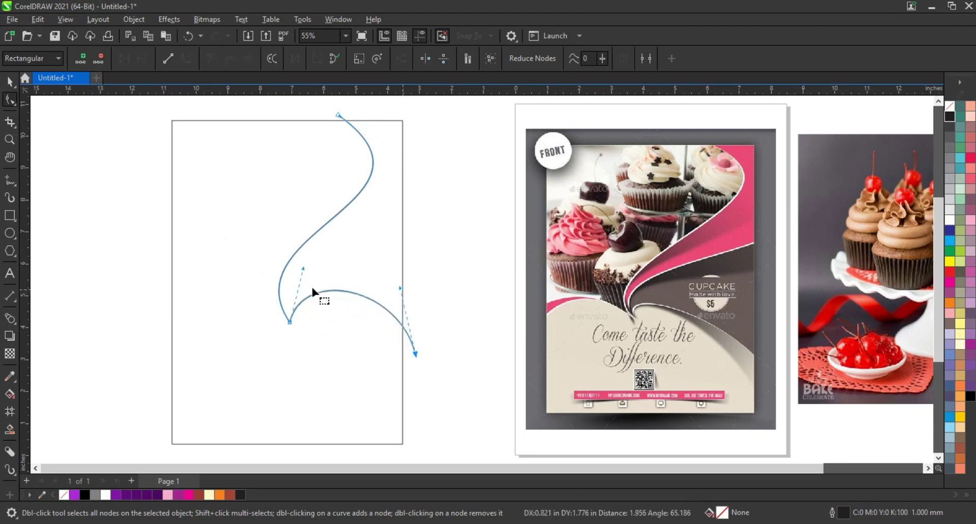
{"action": "left_click_drag", "start_coordinate": [304, 268], "coordinate": [296, 261]}
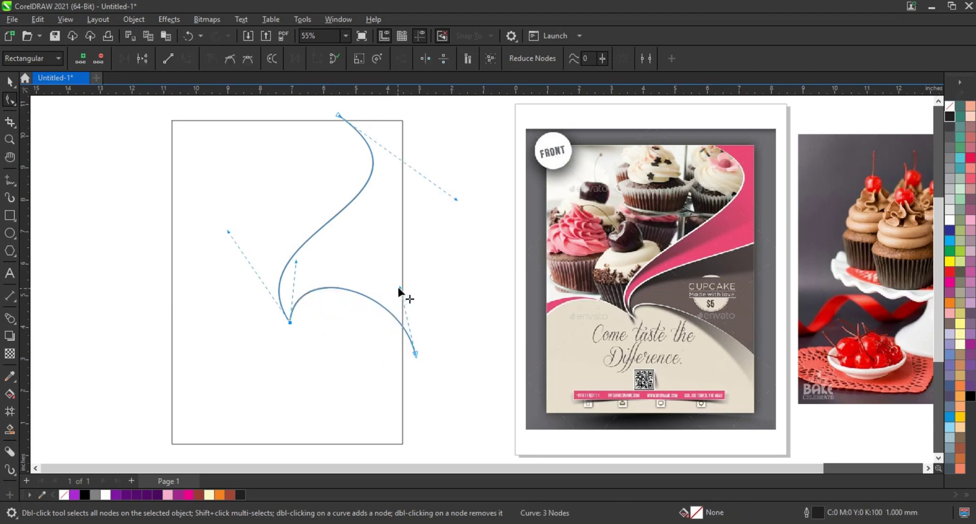
{"action": "left_click_drag", "start_coordinate": [398, 288], "coordinate": [396, 277]}
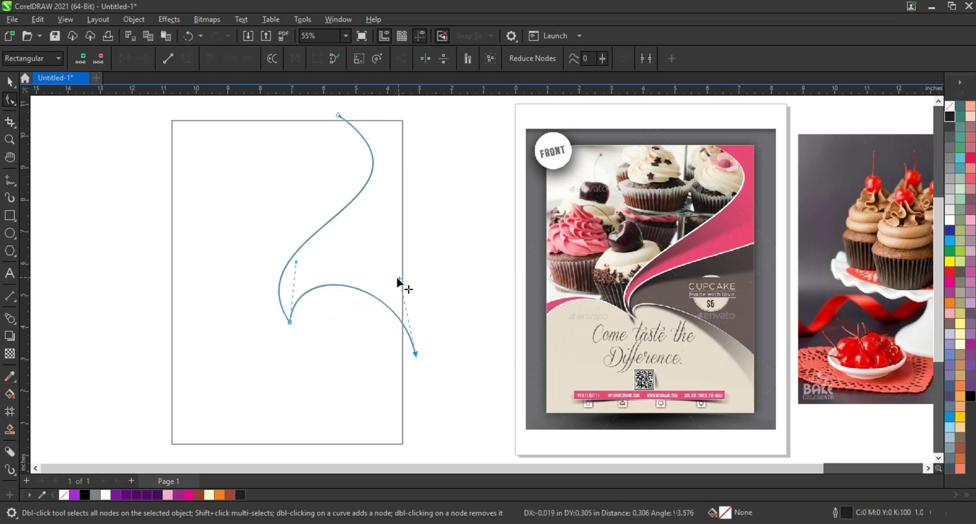
Step: Draw a line about 4.2 in wide from beyond the rectangle's left edge to the curve's lower corner and bend it into an arch
{"action": "left_click", "coordinate": [10, 180]}
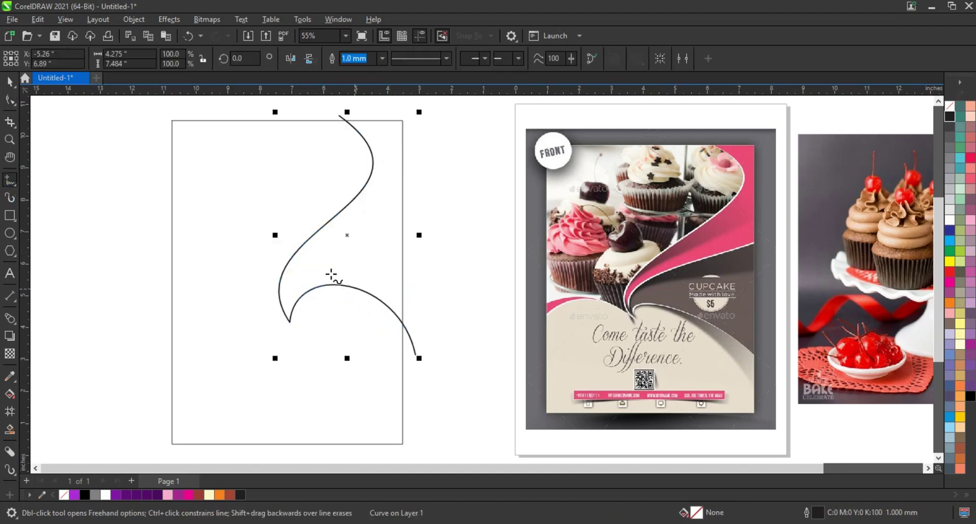
{"action": "left_click", "coordinate": [158, 293]}
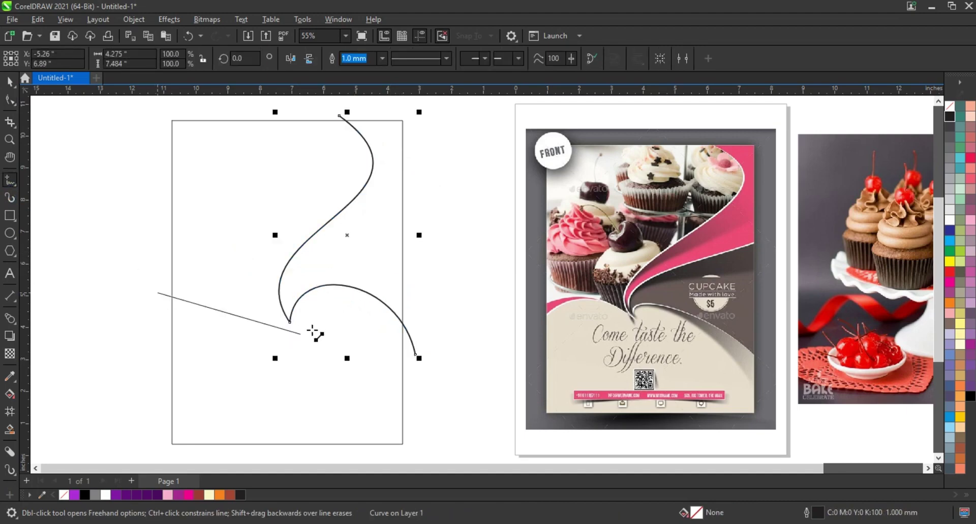
{"action": "left_click", "coordinate": [290, 322]}
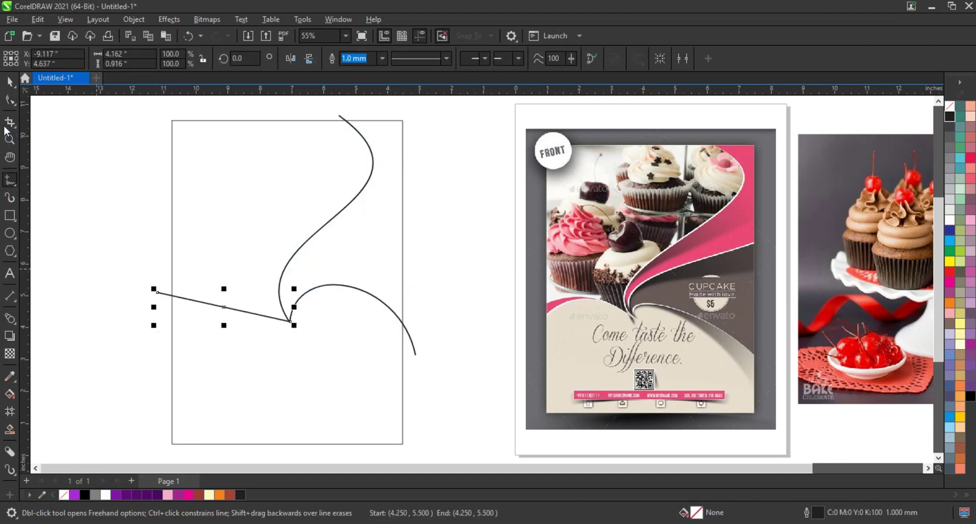
{"action": "key", "text": "F10"}
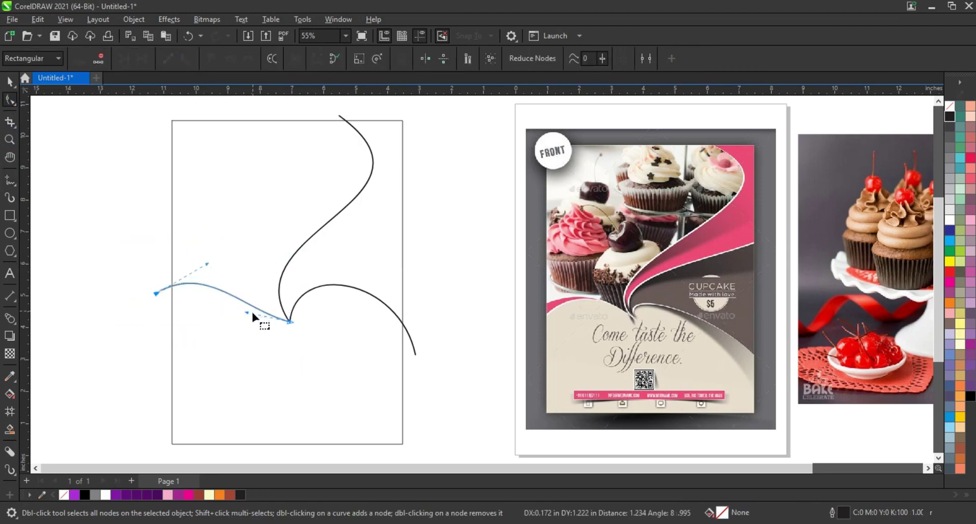
{"action": "left_click_drag", "start_coordinate": [251, 310], "coordinate": [257, 273]}
{"action": "left_click_drag", "start_coordinate": [156, 294], "coordinate": [152, 314]}
{"action": "left_click_drag", "start_coordinate": [199, 284], "coordinate": [194, 270]}
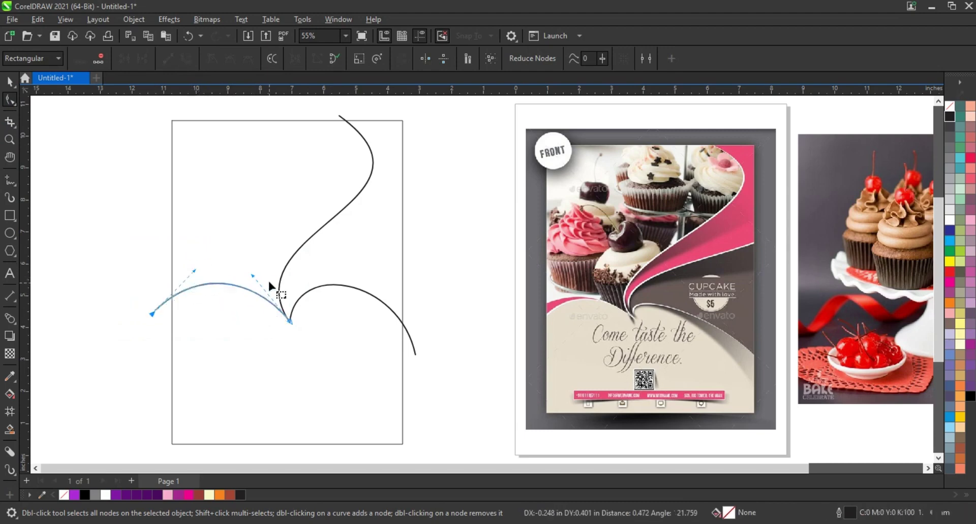
{"action": "left_click_drag", "start_coordinate": [253, 276], "coordinate": [250, 271]}
Step: Align the left arch's end node exactly with the corner node where the S curve and right arch meet
{"action": "key", "text": "z"}
{"action": "left_click_drag", "start_coordinate": [259, 304], "coordinate": [336, 338]}
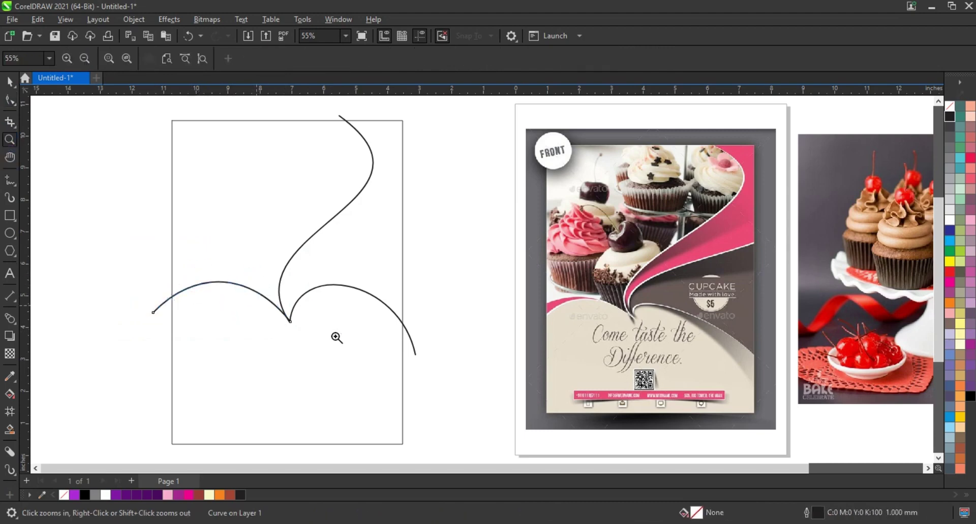
{"action": "left_click", "coordinate": [11, 100]}
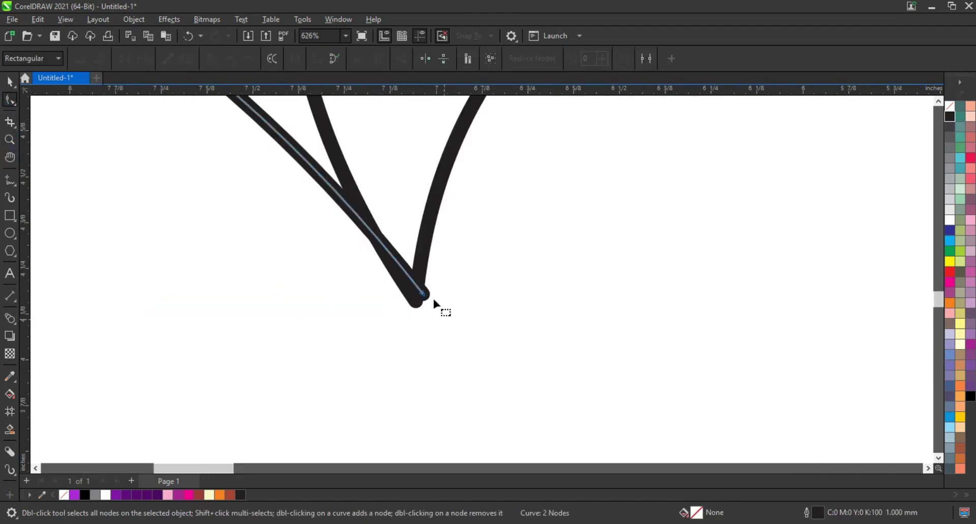
{"action": "left_click_drag", "start_coordinate": [425, 296], "coordinate": [418, 303]}
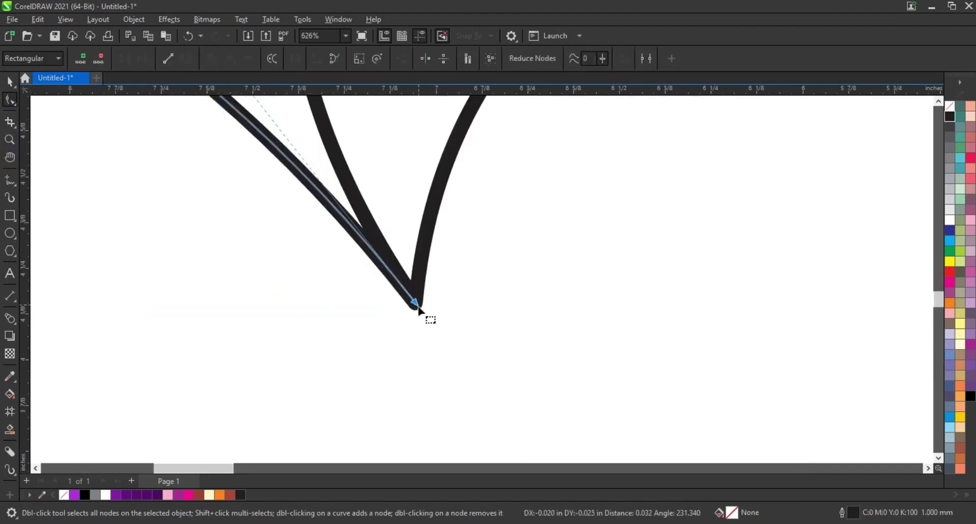
{"action": "scroll", "coordinate": [403, 322], "scroll_direction": "down", "scroll_amount": 6}
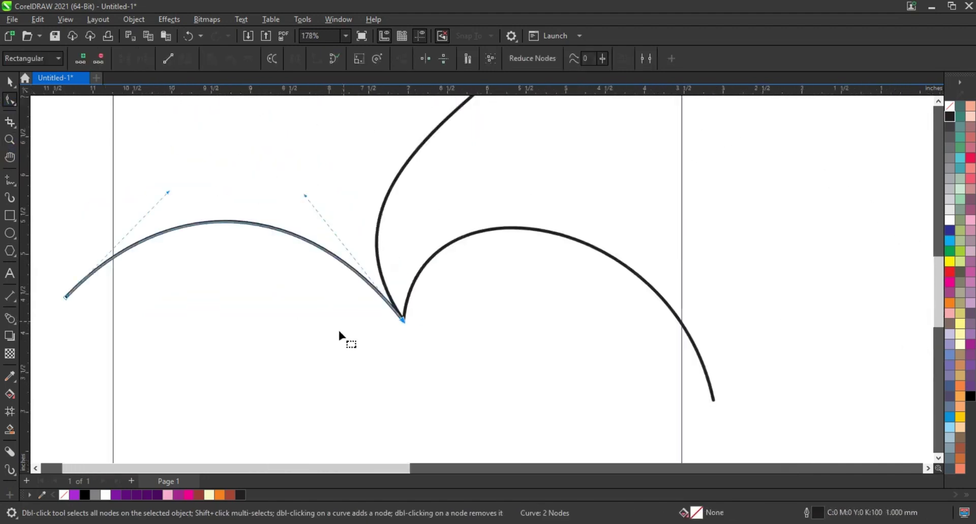
{"action": "scroll", "coordinate": [338, 328], "scroll_direction": "down", "scroll_amount": 3}
Step: Draw a straight line about 5 in long from beyond the rectangle's right edge down to the node where the curves meet
{"action": "left_click", "coordinate": [10, 139]}
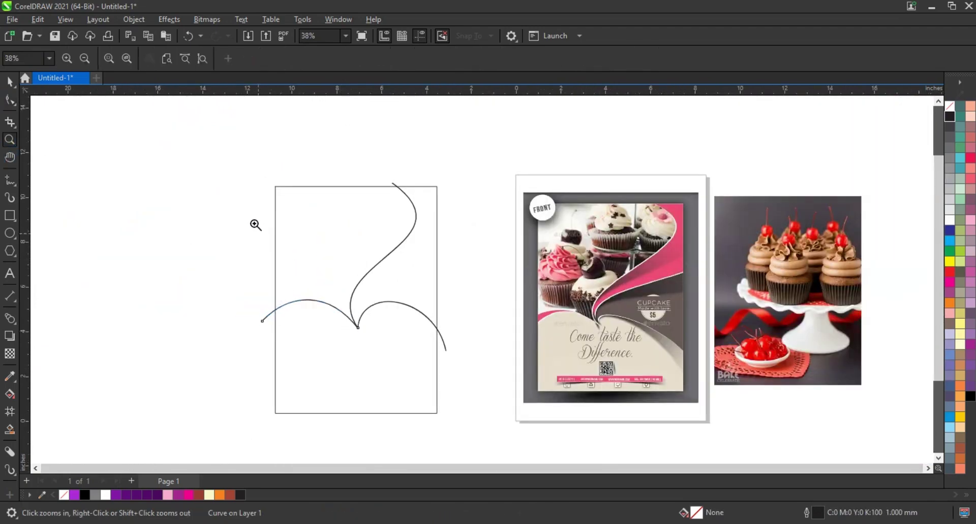
{"action": "left_click", "coordinate": [722, 366]}
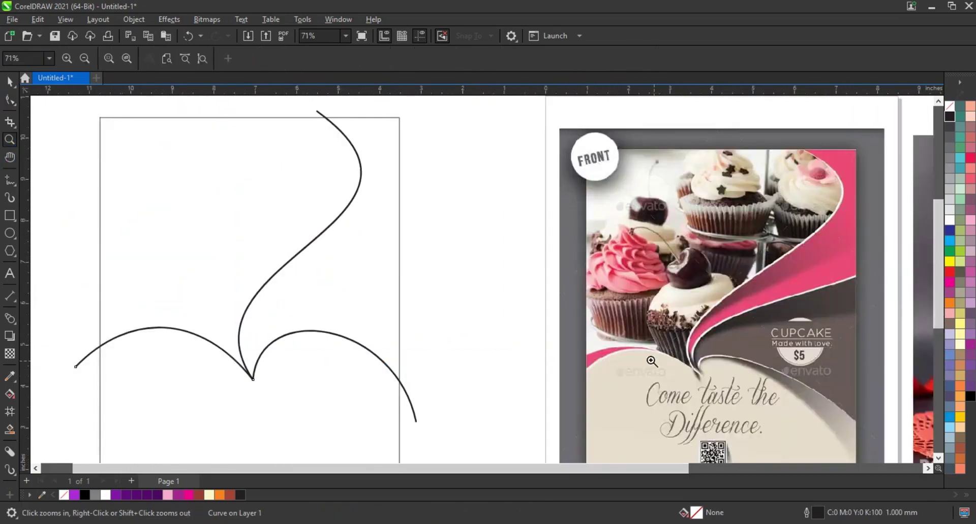
{"action": "left_click", "coordinate": [8, 179]}
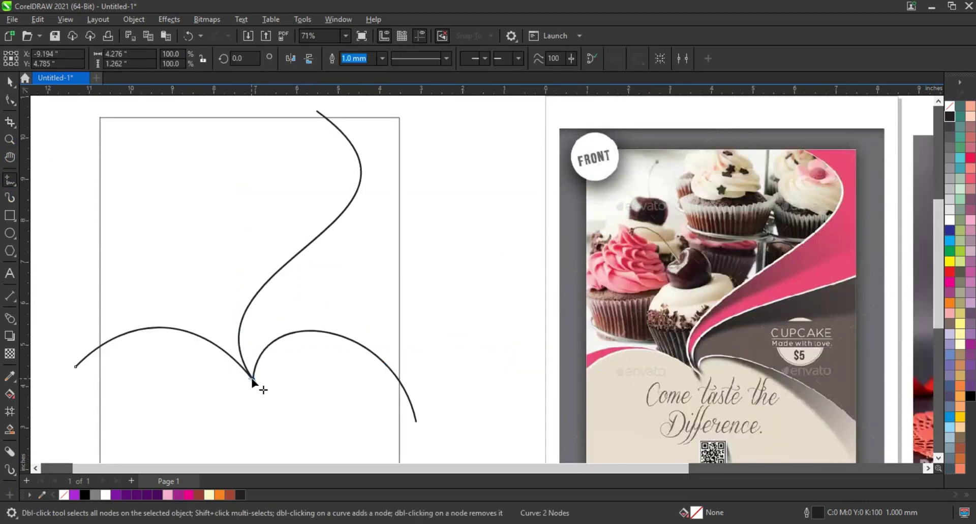
{"action": "left_click", "coordinate": [413, 250]}
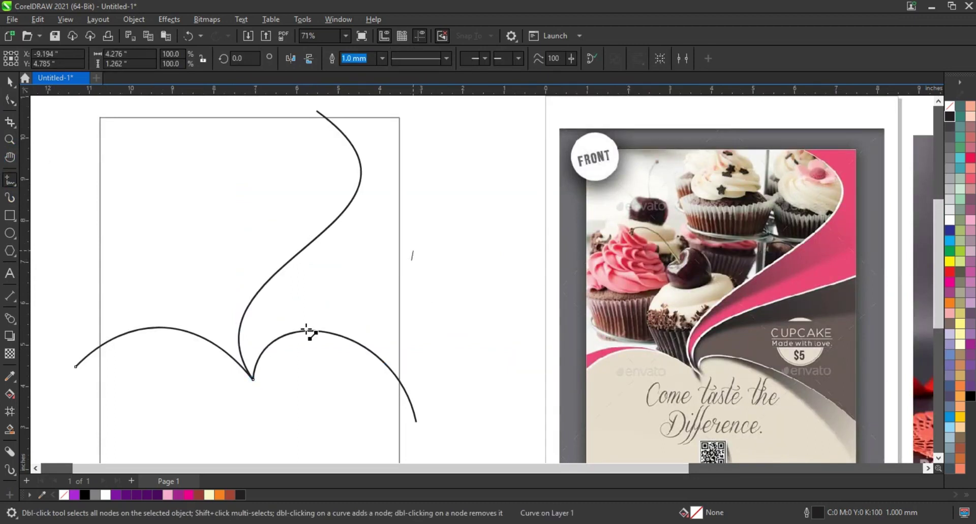
{"action": "left_click", "coordinate": [253, 378]}
Step: Convert the new line to a curve, bend it into a sweep between the S curve and right arch, and lower its outer end slightly
{"action": "left_click", "coordinate": [9, 101]}
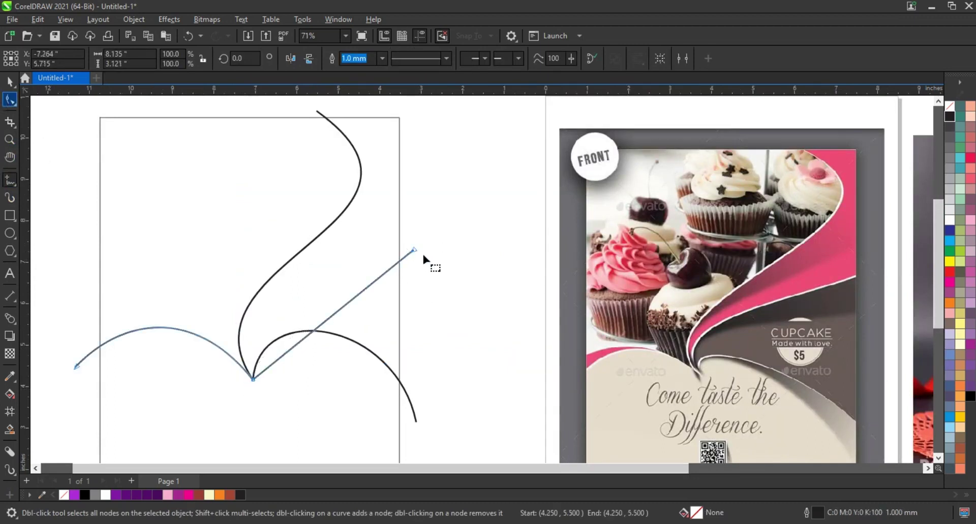
{"action": "left_click_drag", "start_coordinate": [429, 236], "coordinate": [240, 391]}
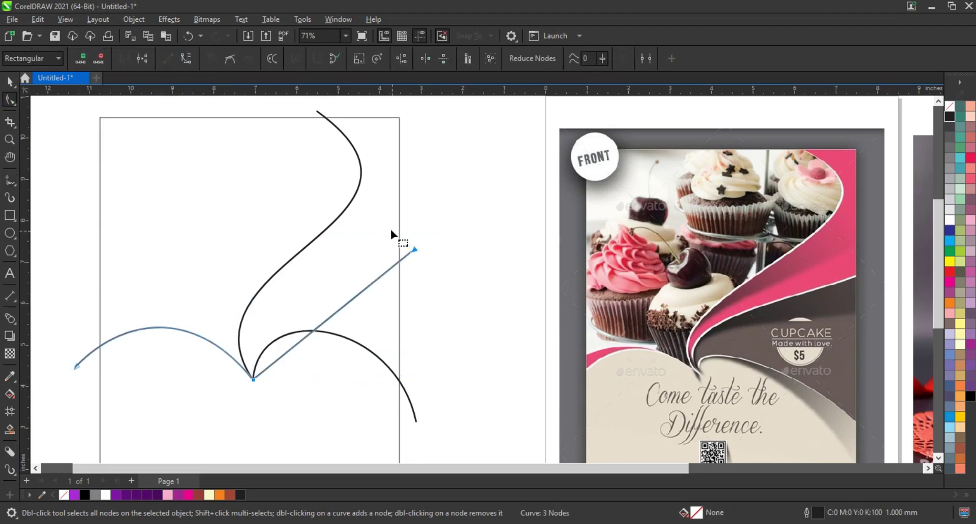
{"action": "left_click_drag", "start_coordinate": [305, 339], "coordinate": [355, 264]}
{"action": "left_click_drag", "start_coordinate": [414, 250], "coordinate": [429, 268]}
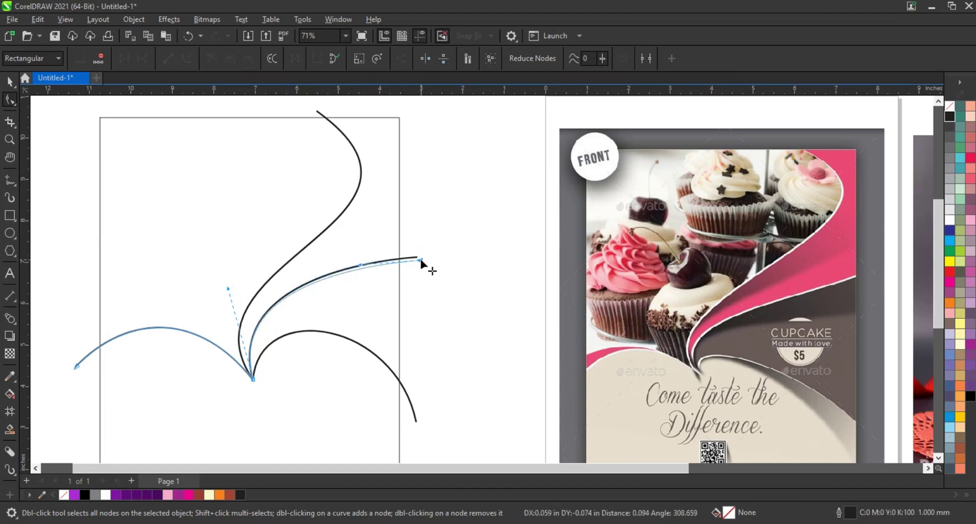
{"action": "left_click", "coordinate": [9, 139]}
{"action": "left_click_drag", "start_coordinate": [285, 396], "coordinate": [243, 355]}
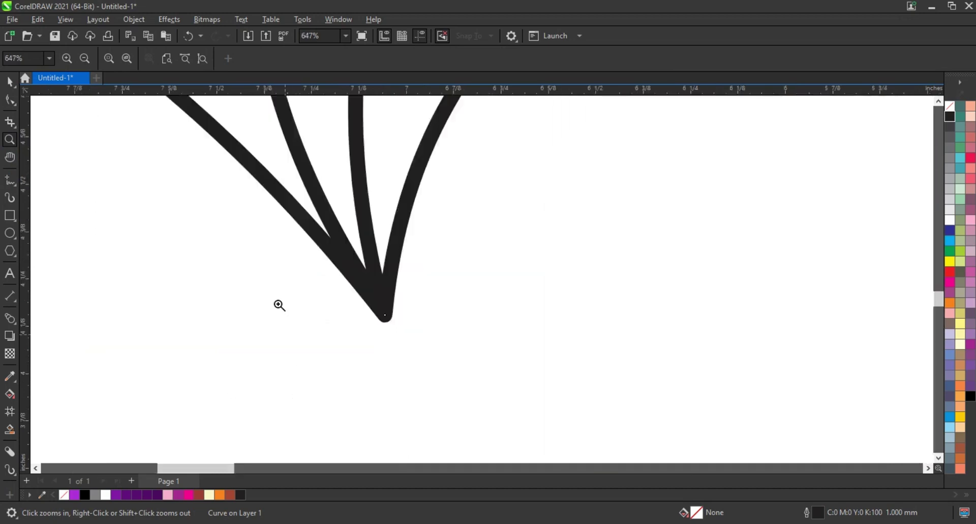
{"action": "right_click", "coordinate": [299, 263]}
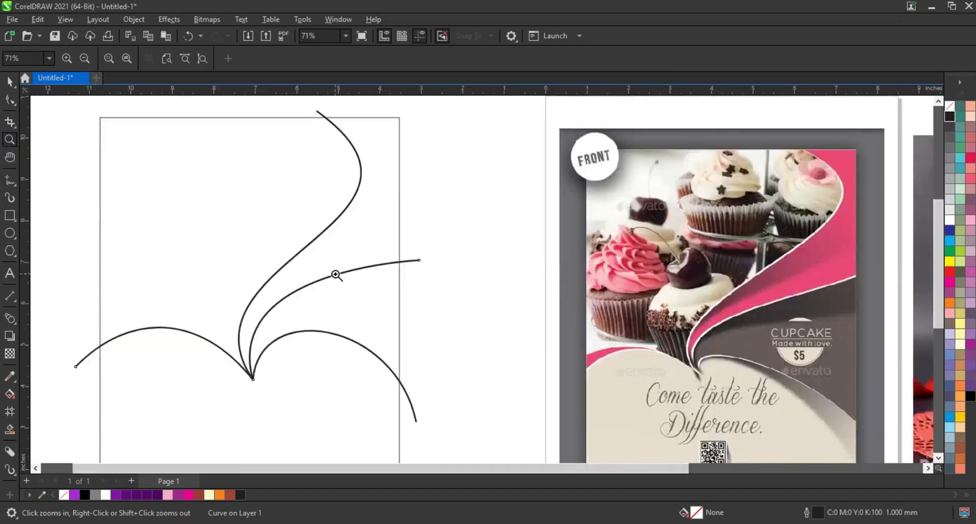
Step: Draw a line about 4 in wide from beyond the rectangle's left edge to the shared corner node and bend it into an arch just below the left arch
{"action": "left_click", "coordinate": [9, 181]}
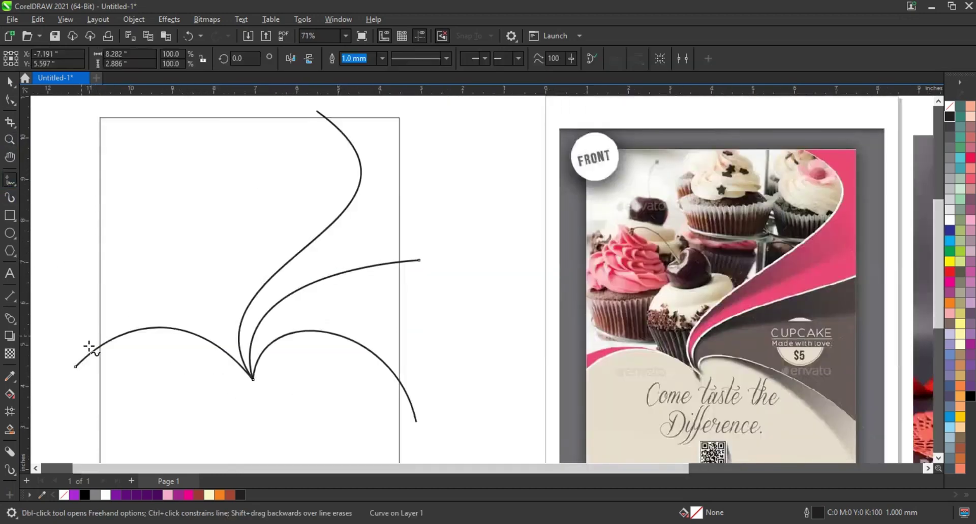
{"action": "left_click", "coordinate": [90, 376]}
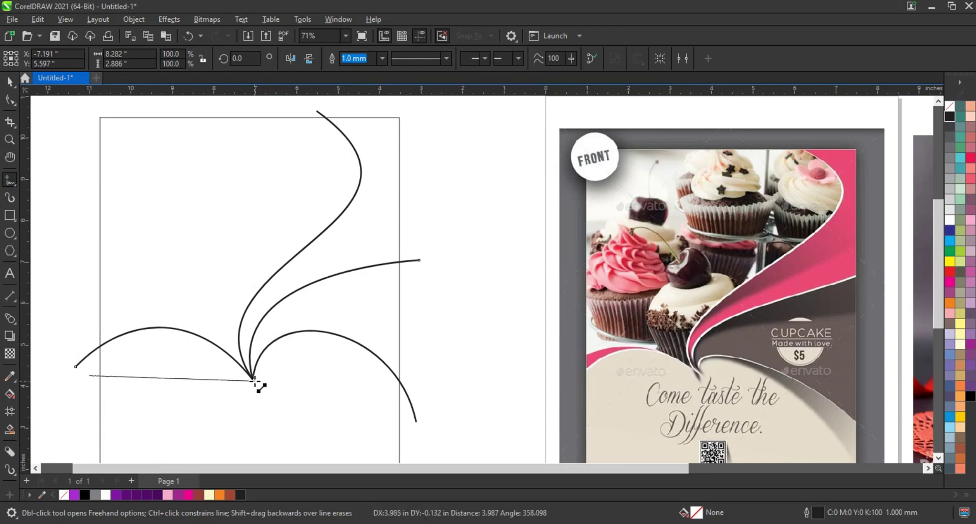
{"action": "left_click", "coordinate": [253, 379]}
{"action": "left_click", "coordinate": [9, 100]}
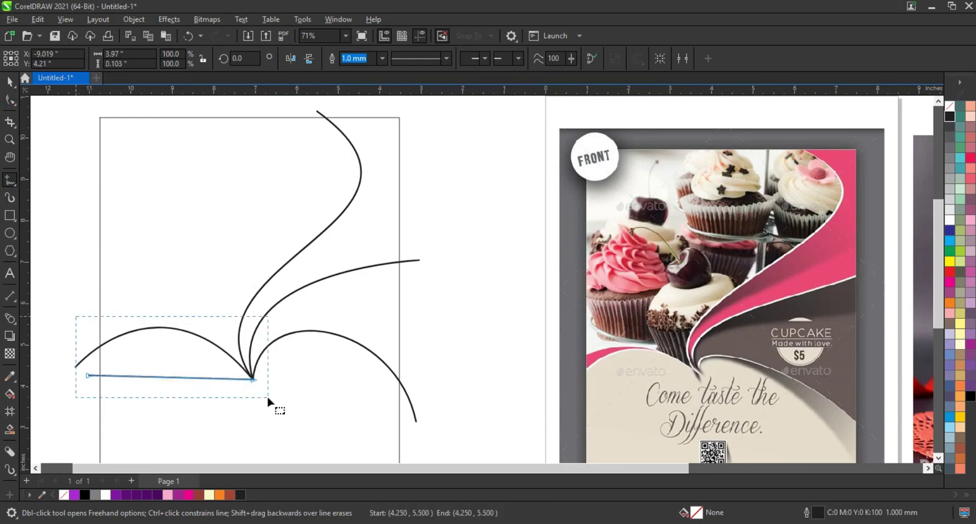
{"action": "left_click_drag", "start_coordinate": [268, 399], "coordinate": [268, 399]}
{"action": "left_click", "coordinate": [184, 60]}
{"action": "left_click_drag", "start_coordinate": [206, 359], "coordinate": [263, 397]}
{"action": "left_click_drag", "start_coordinate": [199, 378], "coordinate": [191, 305]}
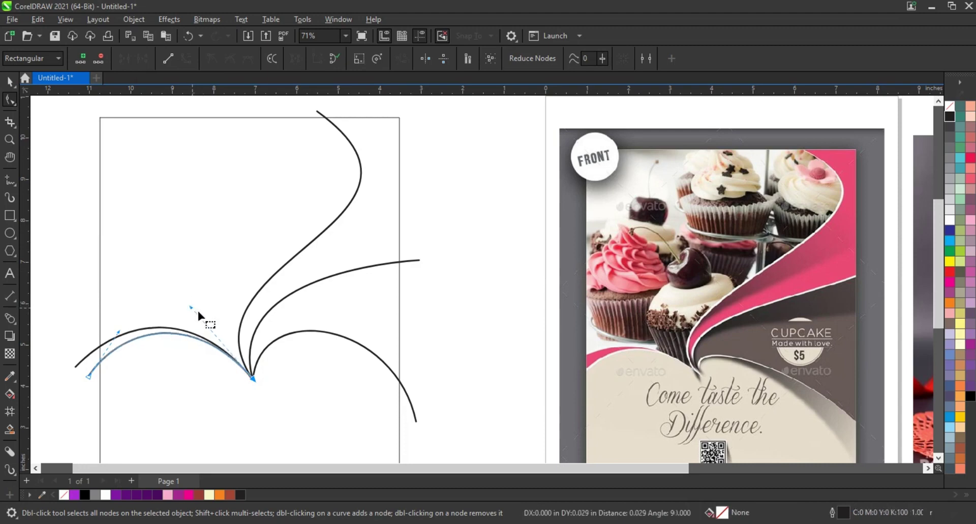
Step: Select all the curves crossing the rectangle and combine them into a single object
{"action": "left_click", "coordinate": [9, 83]}
{"action": "left_click", "coordinate": [538, 274]}
{"action": "scroll", "coordinate": [452, 295], "scroll_direction": "down", "scroll_amount": 1}
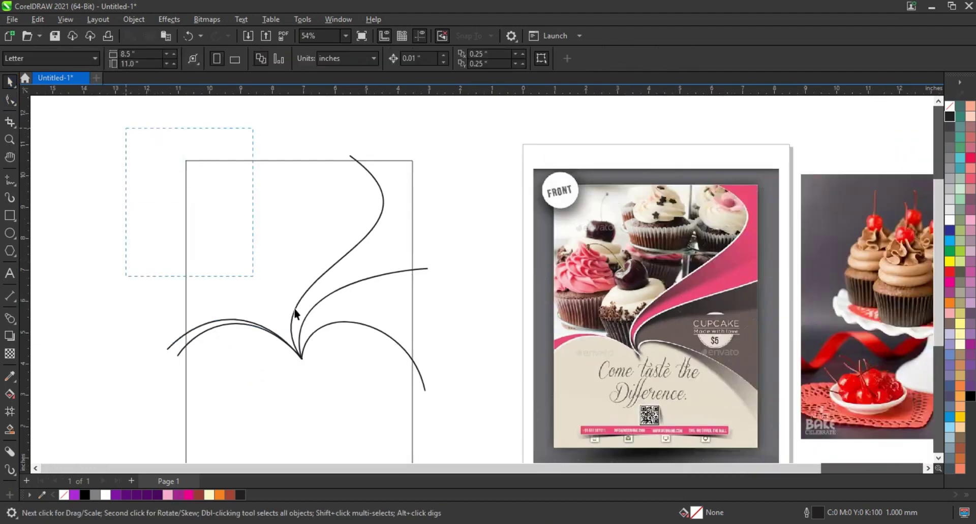
{"action": "left_click_drag", "start_coordinate": [295, 313], "coordinate": [453, 399]}
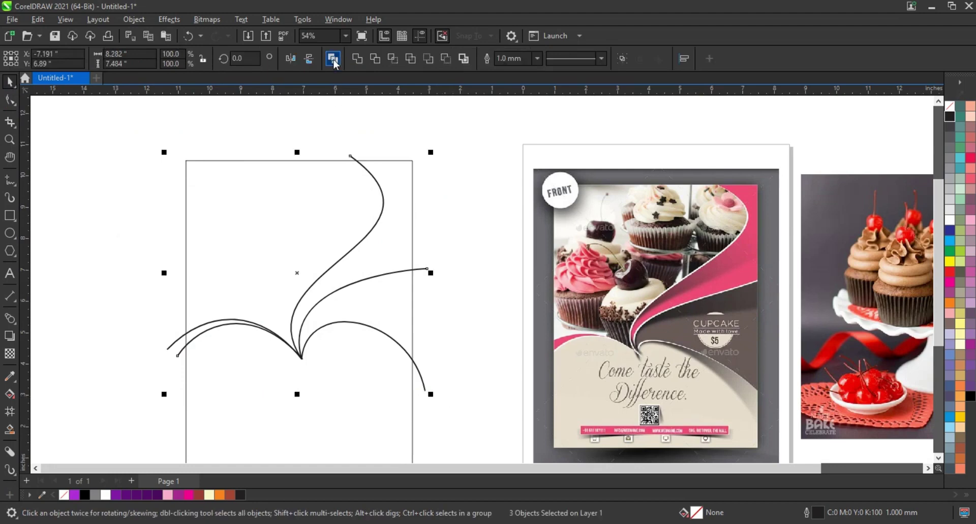
Step: Draw a straight line about 6.8 in long from the shared corner node up to beyond the rectangle's upper right edge
{"action": "left_click", "coordinate": [9, 140]}
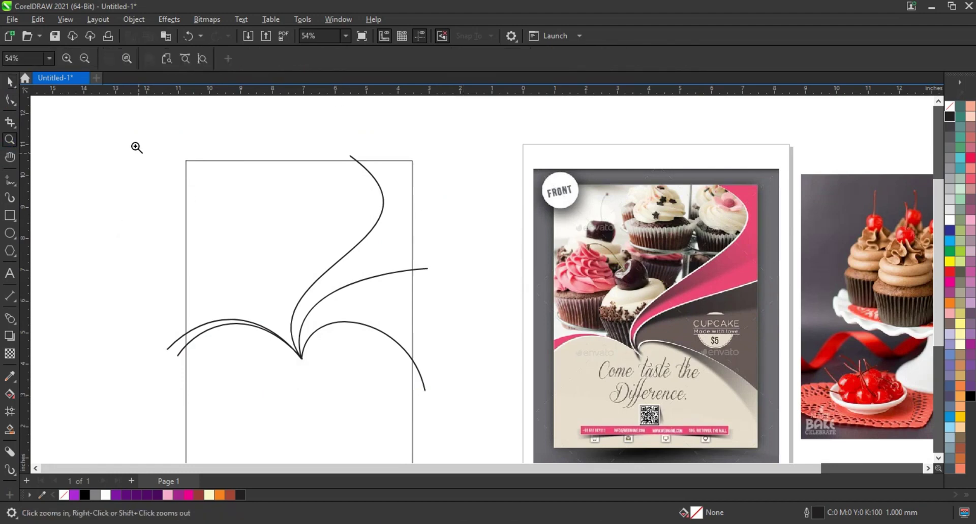
{"action": "left_click_drag", "start_coordinate": [135, 146], "coordinate": [809, 432]}
{"action": "left_click", "coordinate": [9, 180]}
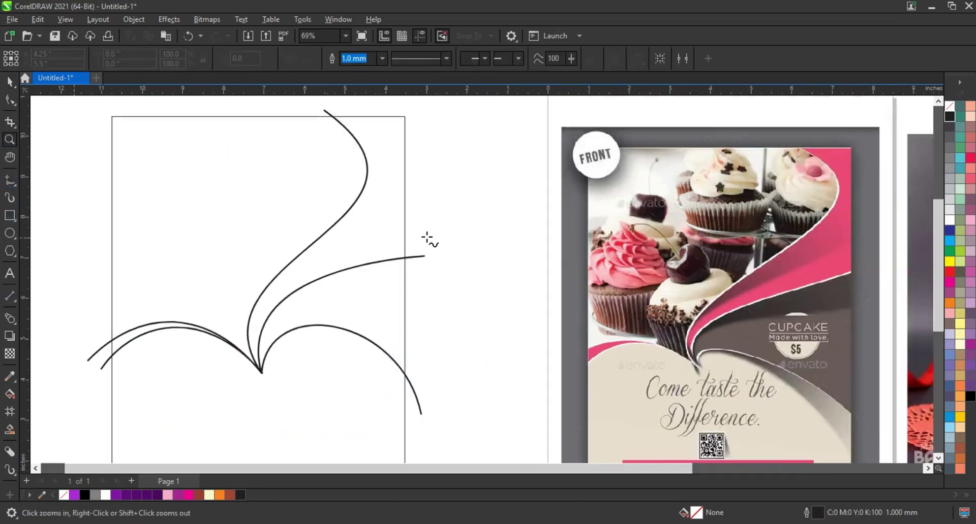
{"action": "left_click", "coordinate": [266, 352]}
{"action": "left_click", "coordinate": [418, 151]}
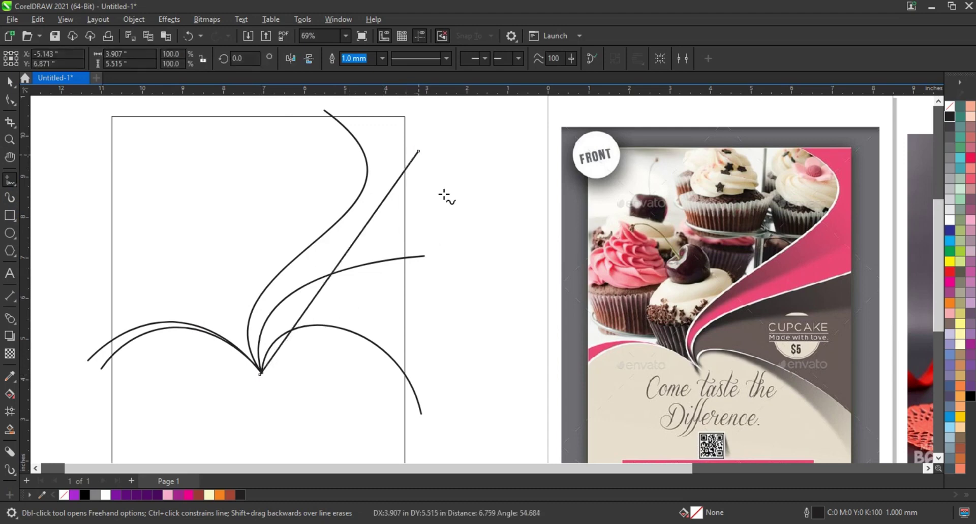
Step: Convert the new diagonal line to a curve and bend it into an S sweep between the tall S curve and the middle sweep
{"action": "key", "text": "F10"}
{"action": "left_click", "coordinate": [257, 376]}
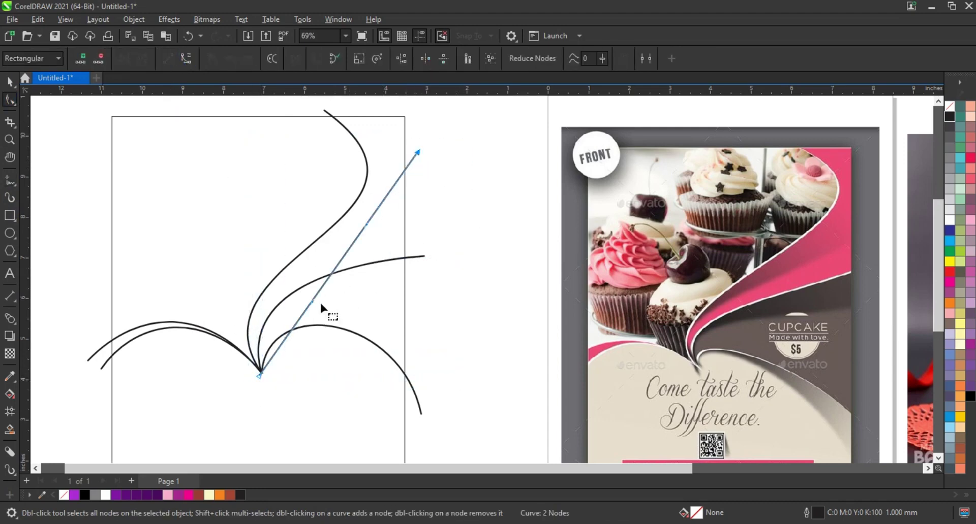
{"action": "left_click_drag", "start_coordinate": [311, 300], "coordinate": [219, 274]}
{"action": "left_click_drag", "start_coordinate": [370, 229], "coordinate": [399, 260]}
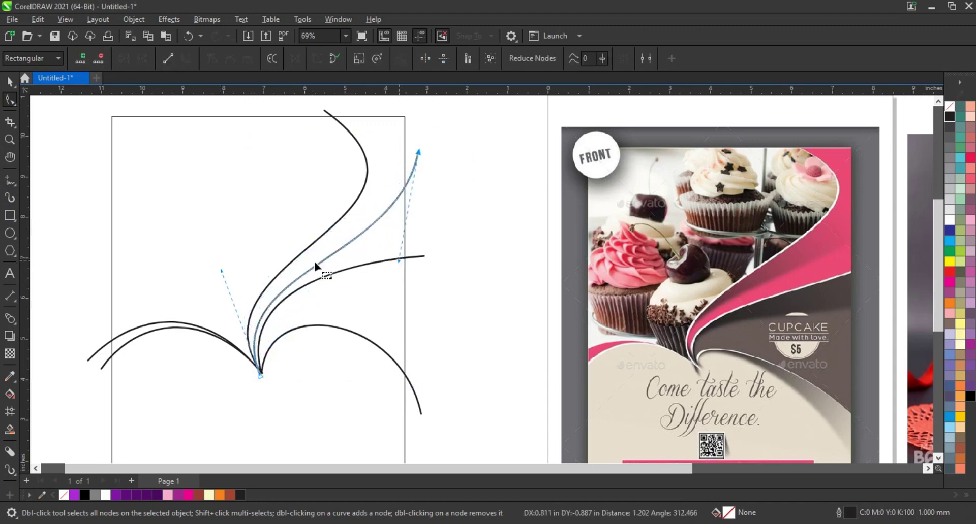
{"action": "left_click_drag", "start_coordinate": [221, 268], "coordinate": [220, 257]}
Step: Draw a line about 4.4 in long from beyond the rectangle's right edge to the shared node and bend it into a sweep below the middle sweep
{"action": "left_click", "coordinate": [11, 180]}
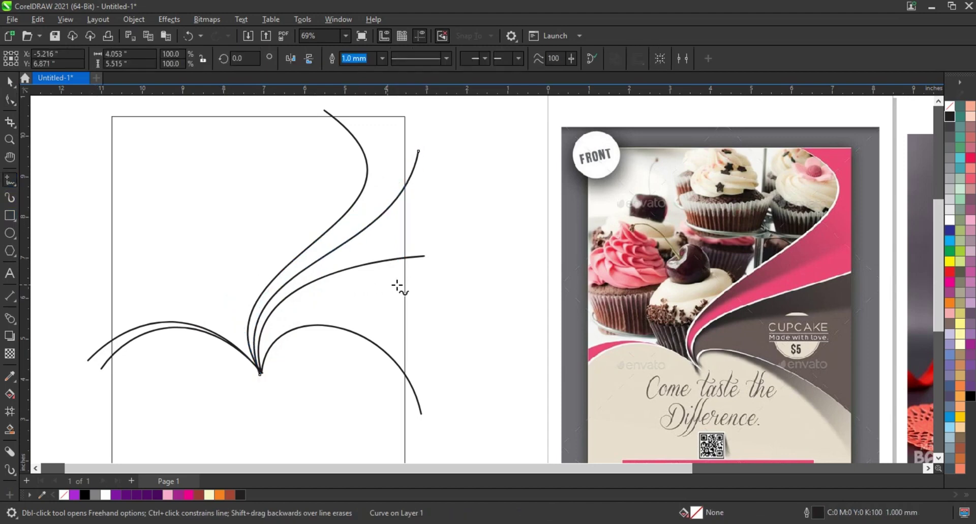
{"action": "left_click", "coordinate": [413, 284]}
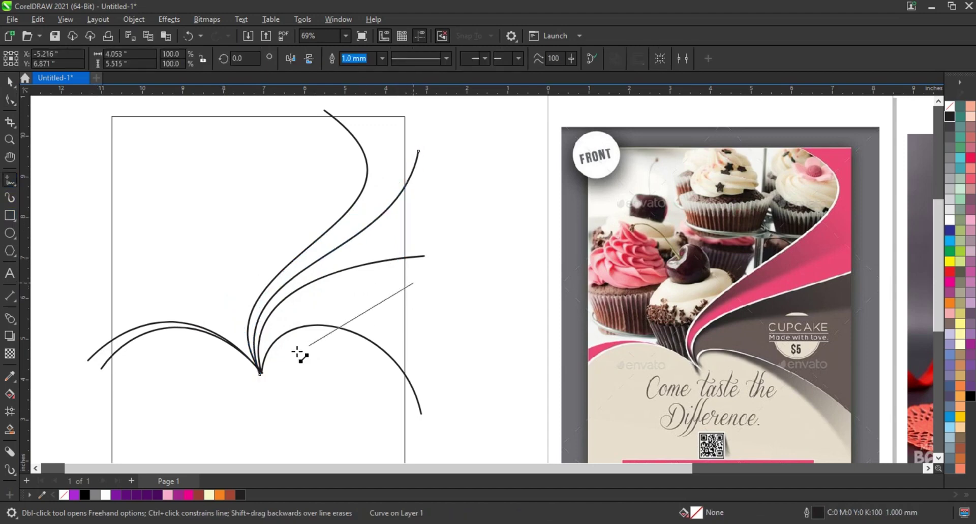
{"action": "left_click", "coordinate": [259, 371]}
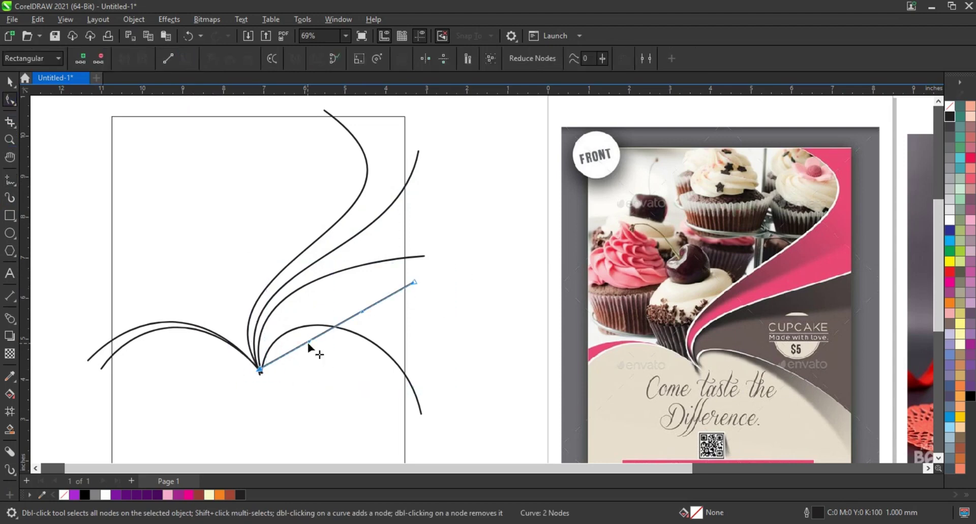
{"action": "left_click_drag", "start_coordinate": [308, 344], "coordinate": [354, 275]}
{"action": "left_click_drag", "start_coordinate": [414, 283], "coordinate": [422, 287]}
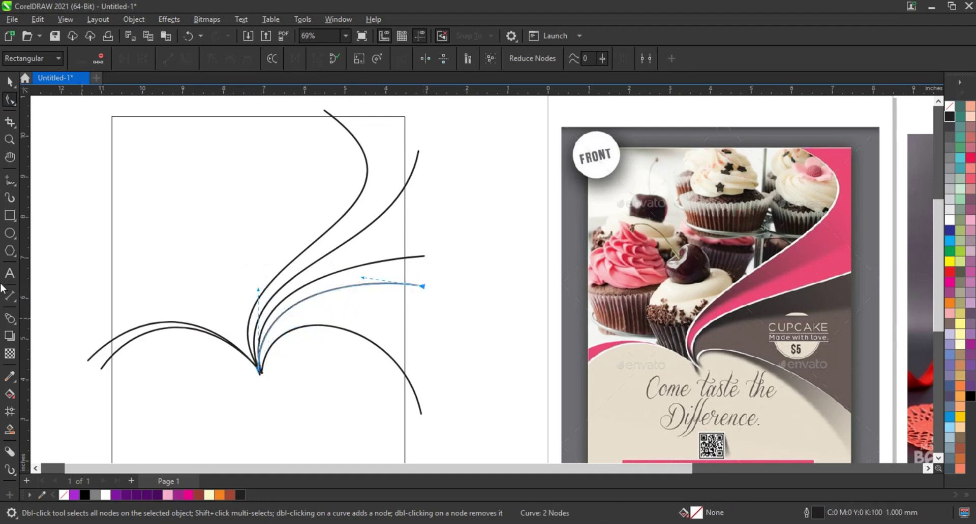
Step: Draw a straight line about 4.1 in wide and 1.8 in high from below the right arch's outer end to the shared node
{"action": "left_click", "coordinate": [10, 181]}
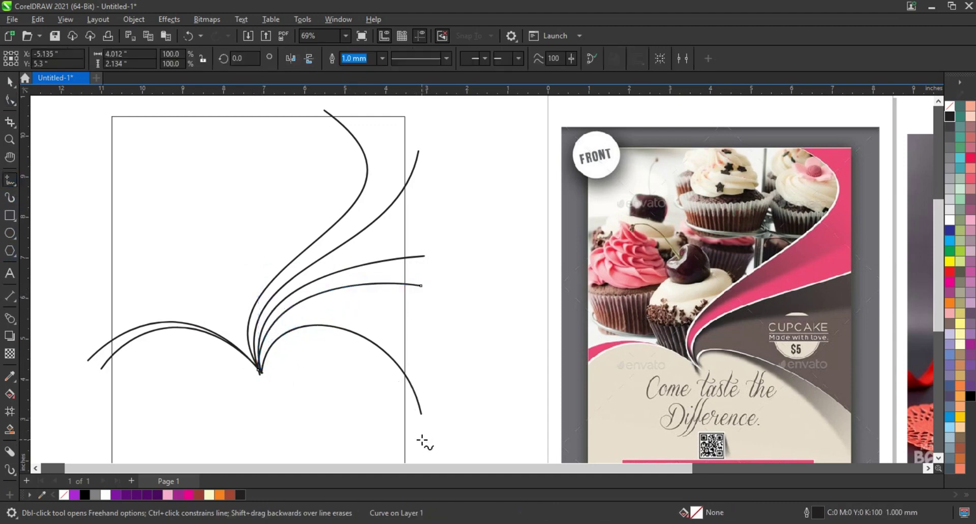
{"action": "left_click", "coordinate": [422, 440]}
{"action": "left_click", "coordinate": [259, 373]}
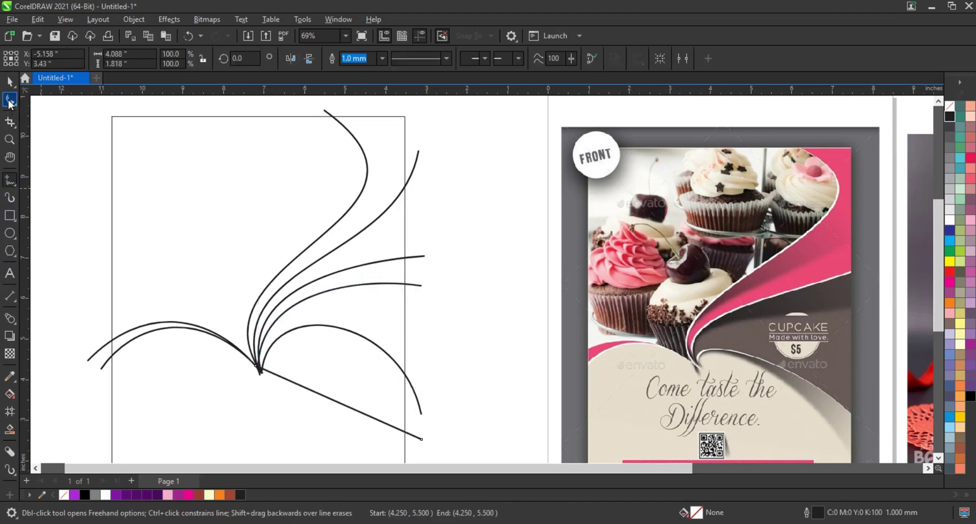
Step: Convert the lower line to a curve, bend it into an arch crossing the right arch, and shift its outer end slightly inward
{"action": "left_click", "coordinate": [9, 101]}
{"action": "mouse_move", "coordinate": [169, 276]}
{"action": "left_mouse_down"}
{"action": "mouse_move", "coordinate": [420, 453]}
{"action": "mouse_move", "coordinate": [449, 458]}
{"action": "left_mouse_up"}
{"action": "left_click", "coordinate": [186, 58]}
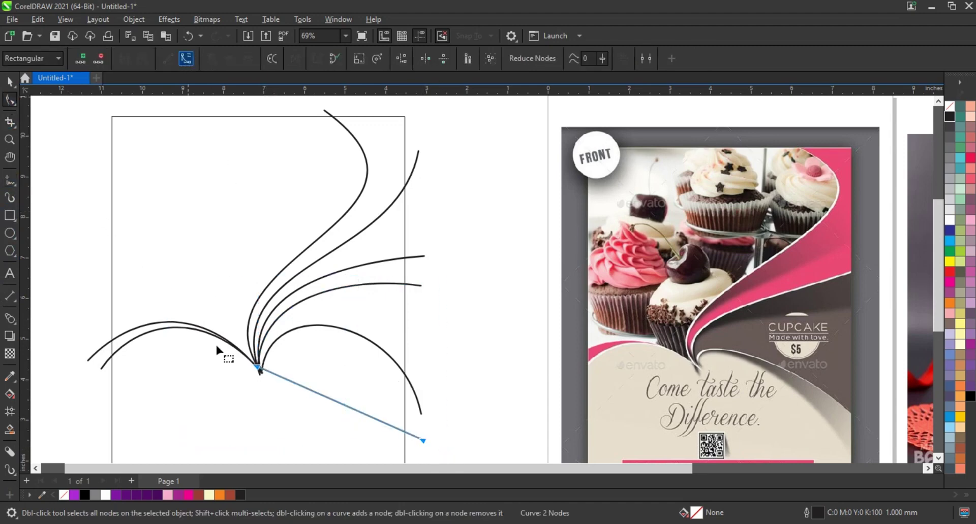
{"action": "left_click_drag", "start_coordinate": [311, 394], "coordinate": [388, 368]}
{"action": "left_click_drag", "start_coordinate": [423, 442], "coordinate": [413, 445]}
{"action": "left_click_drag", "start_coordinate": [382, 375], "coordinate": [383, 385]}
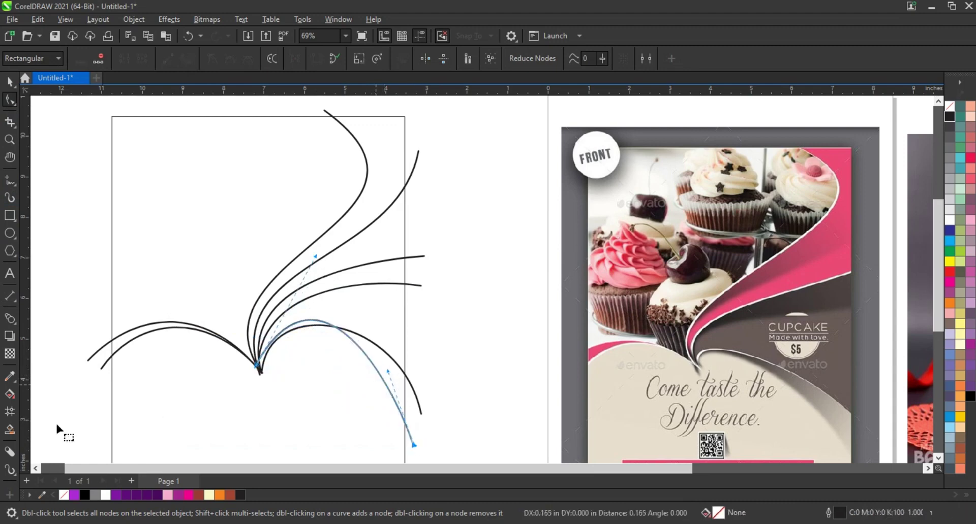
Step: Smart Fill the sliver under the right arch, the band below the middle sweep and the tall S band with dark gray #433F45
{"action": "left_click", "coordinate": [9, 429]}
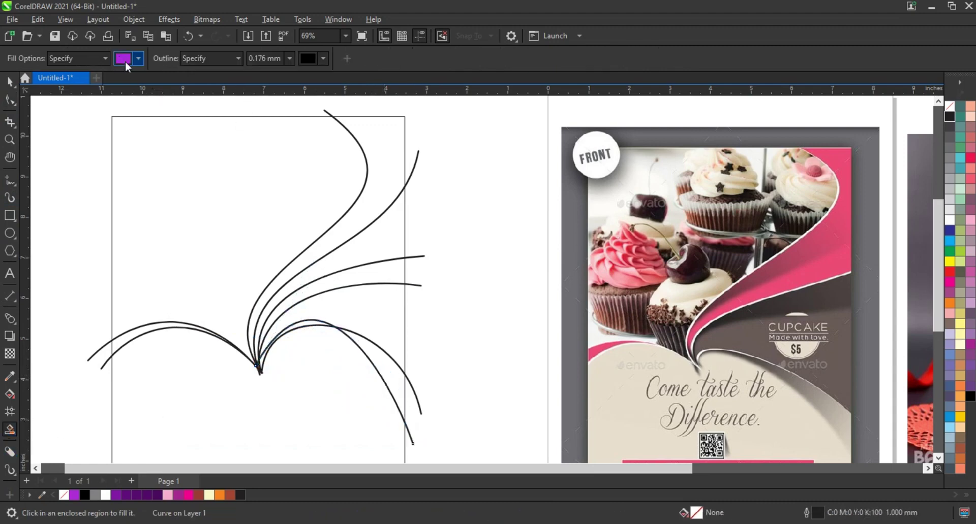
{"action": "left_click", "coordinate": [125, 60]}
{"action": "left_click", "coordinate": [130, 173]}
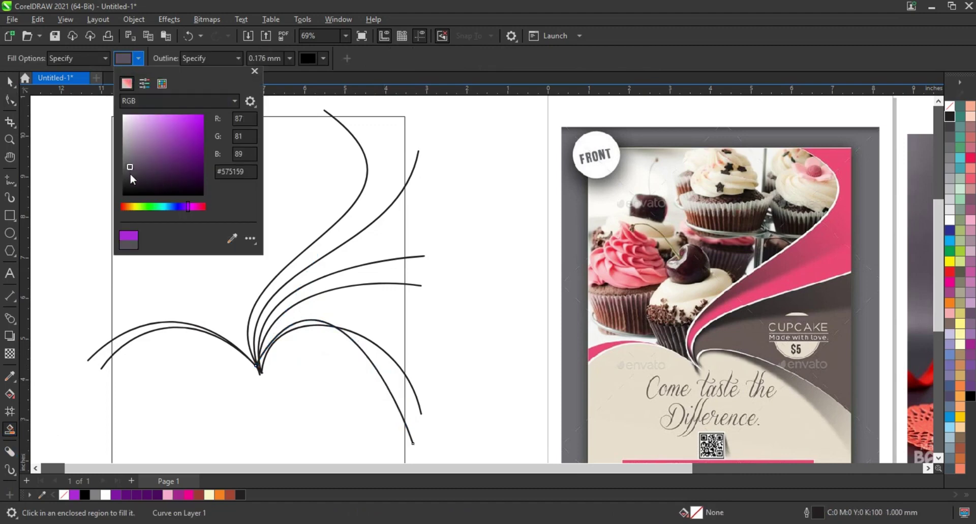
{"action": "left_click", "coordinate": [375, 352]}
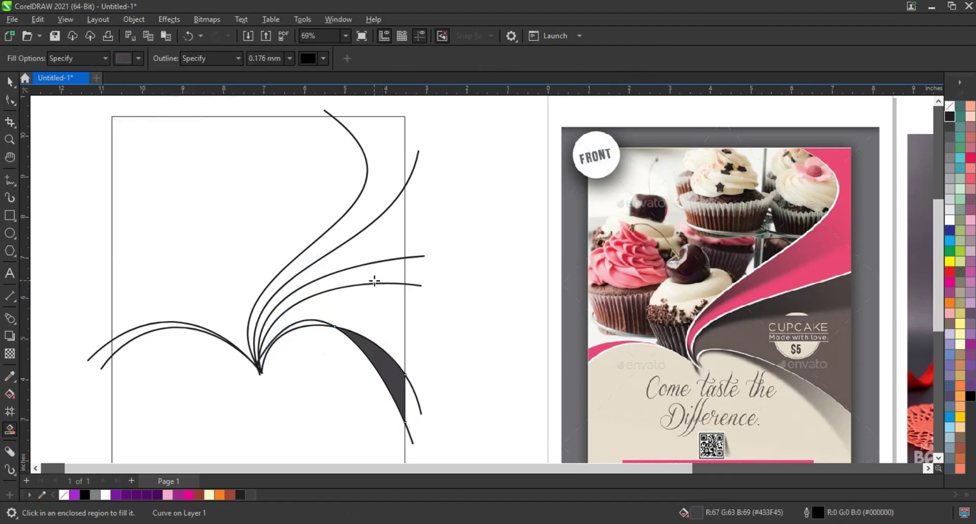
{"action": "left_click", "coordinate": [374, 278]}
{"action": "left_click", "coordinate": [357, 226]}
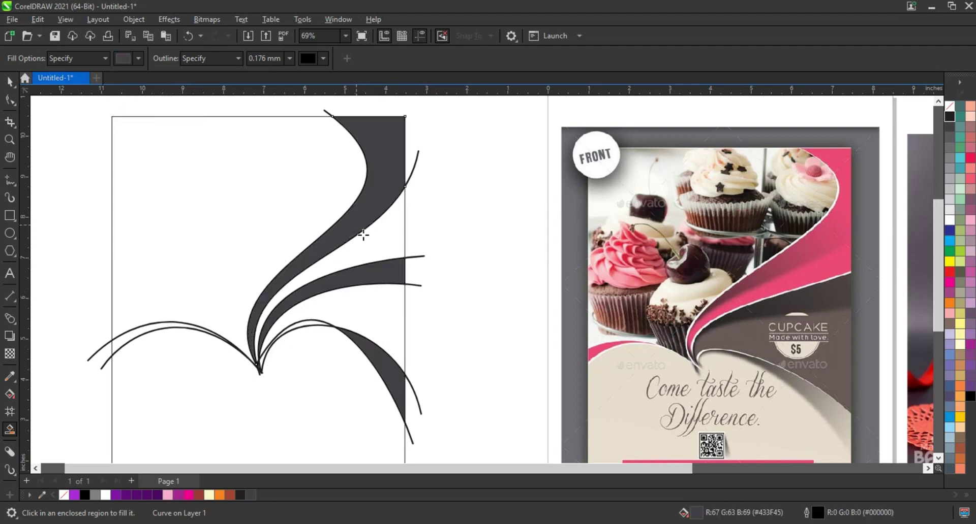
Step: Delete the three helper curves bounding the filled bands: the inner S sweep, the lower sweep and the crossing arch
{"action": "left_click", "coordinate": [10, 82]}
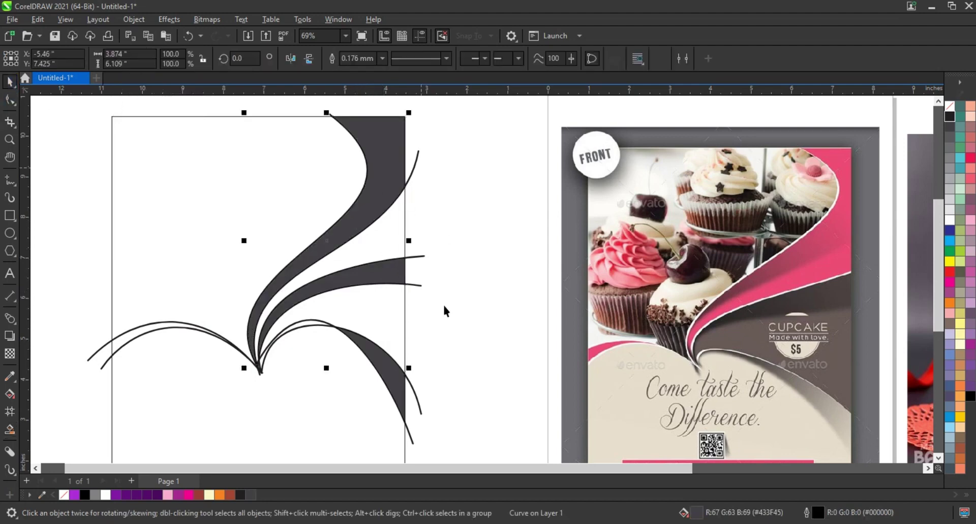
{"action": "left_click", "coordinate": [425, 269]}
{"action": "left_click", "coordinate": [422, 261]}
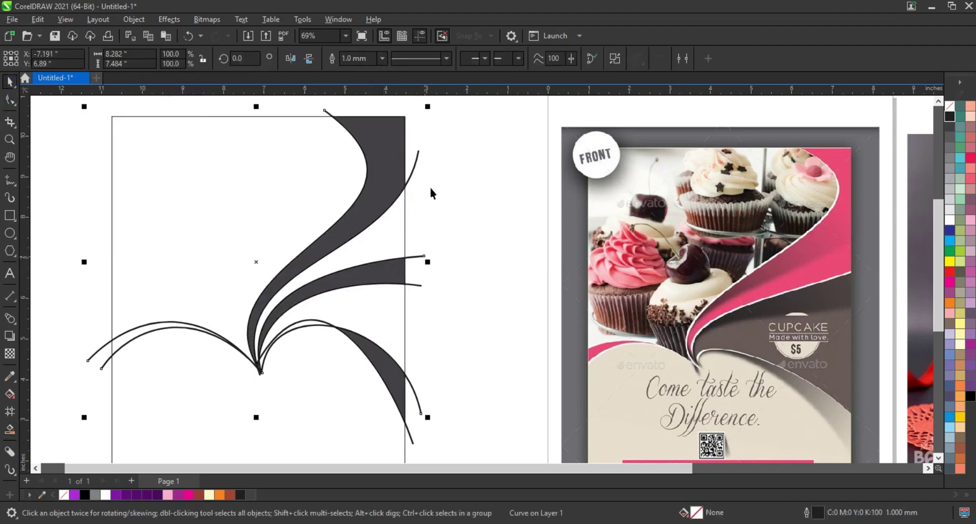
{"action": "left_click", "coordinate": [425, 402]}
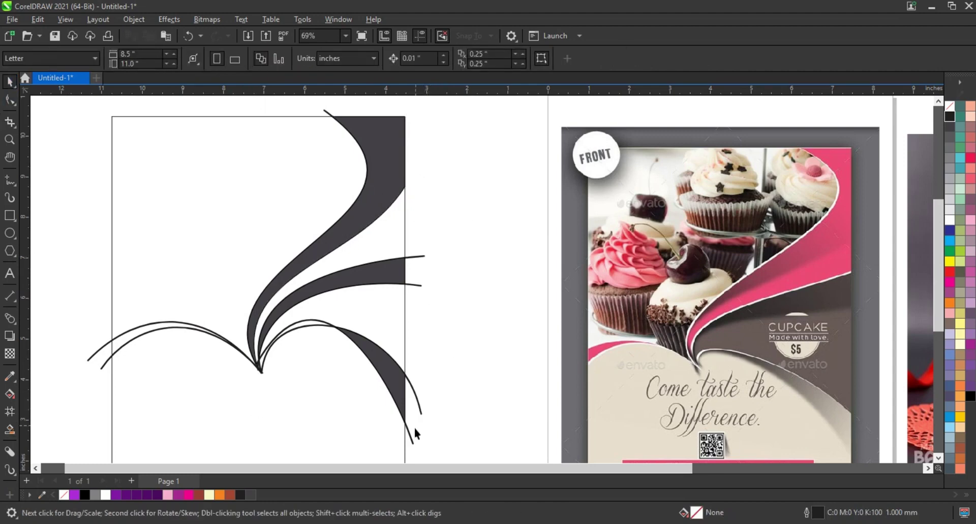
{"action": "left_click", "coordinate": [413, 443]}
{"action": "key", "text": "Delete"}
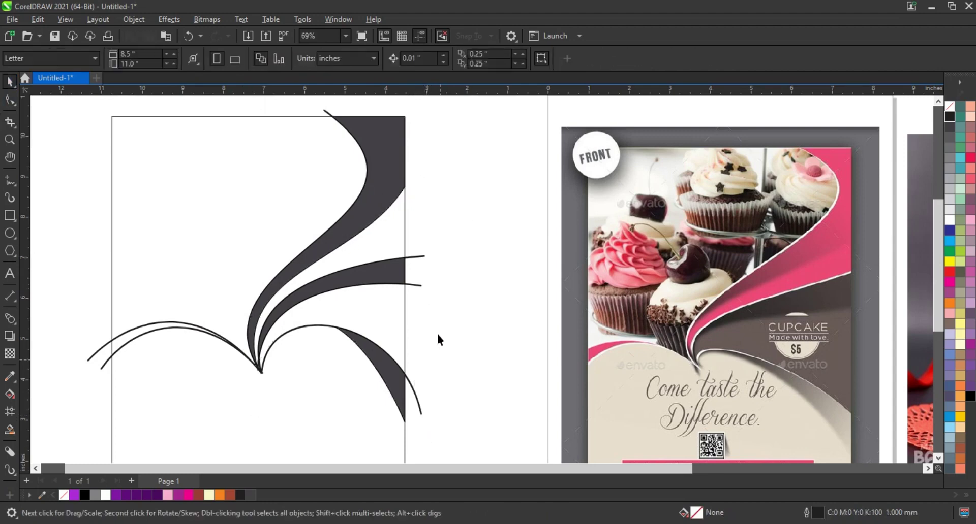
{"action": "left_click", "coordinate": [420, 287]}
{"action": "key", "text": "Delete"}
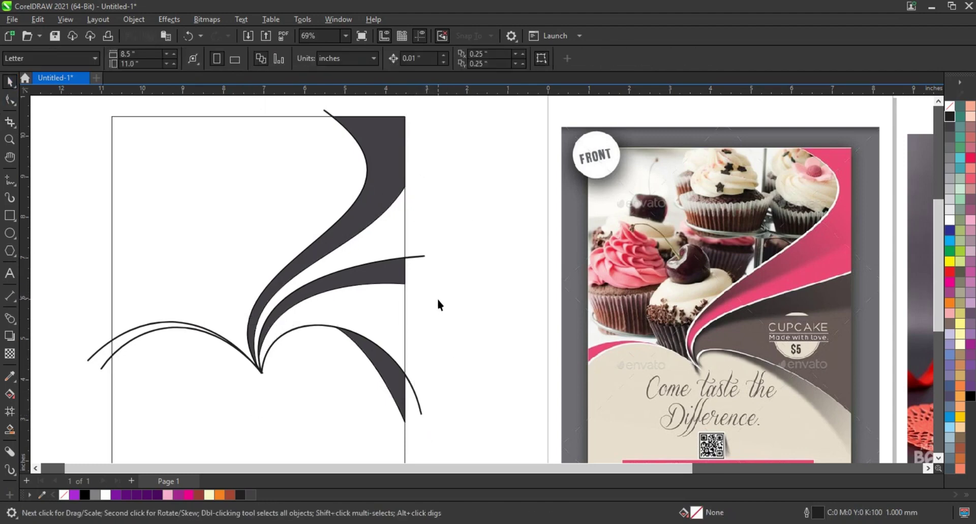
Step: Select the three dark gray filled shapes together and fill them with black, C100 M100 Y100 K100
{"action": "left_click", "coordinate": [387, 379]}
{"action": "left_click", "coordinate": [394, 278], "text": "shift"}
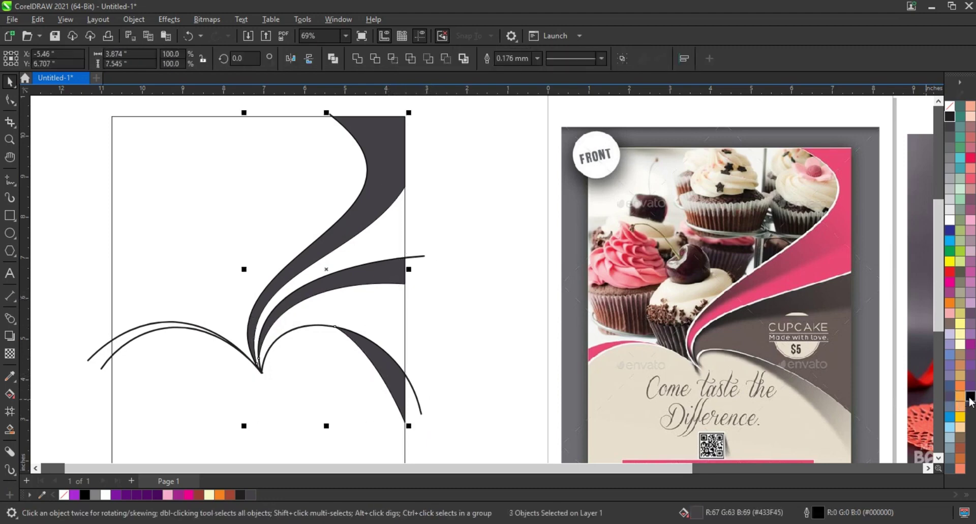
{"action": "left_click", "coordinate": [969, 398]}
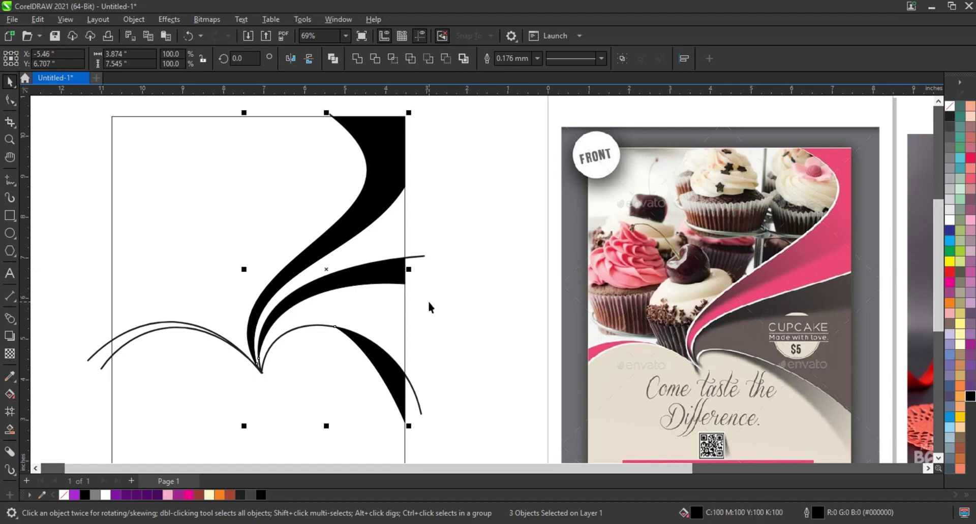
Step: Convert the three black shapes to a 300 dpi Grayscale (8-bit) bitmap with anti-aliasing and a transparent background
{"action": "left_click", "coordinate": [207, 20]}
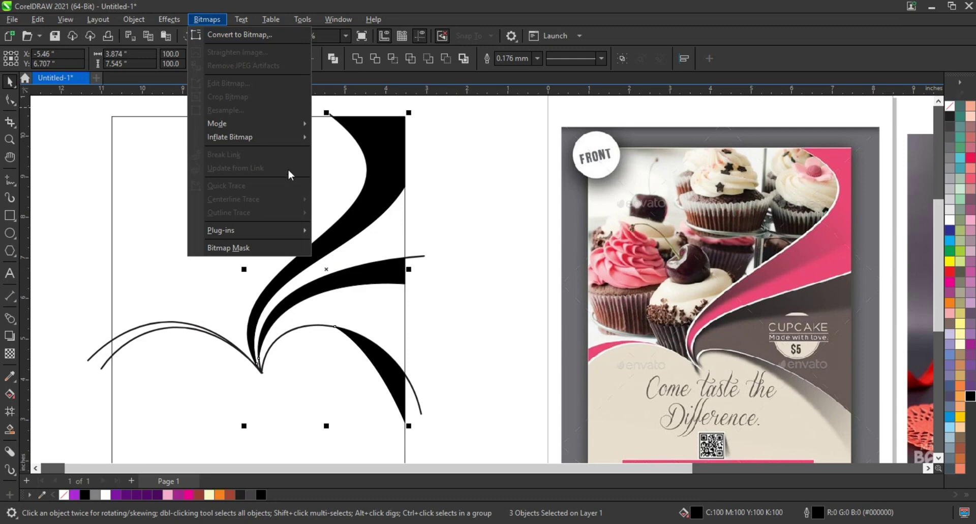
{"action": "left_click", "coordinate": [240, 34]}
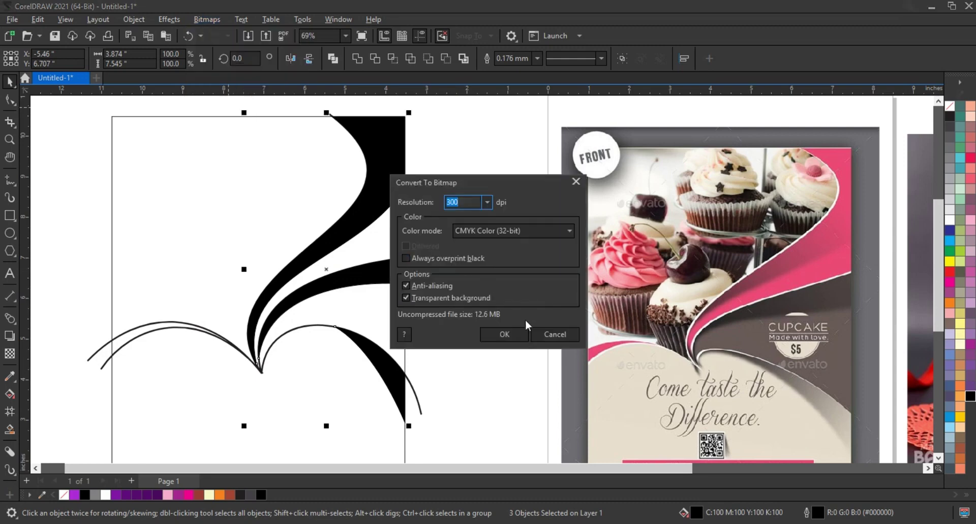
{"action": "left_click", "coordinate": [505, 231]}
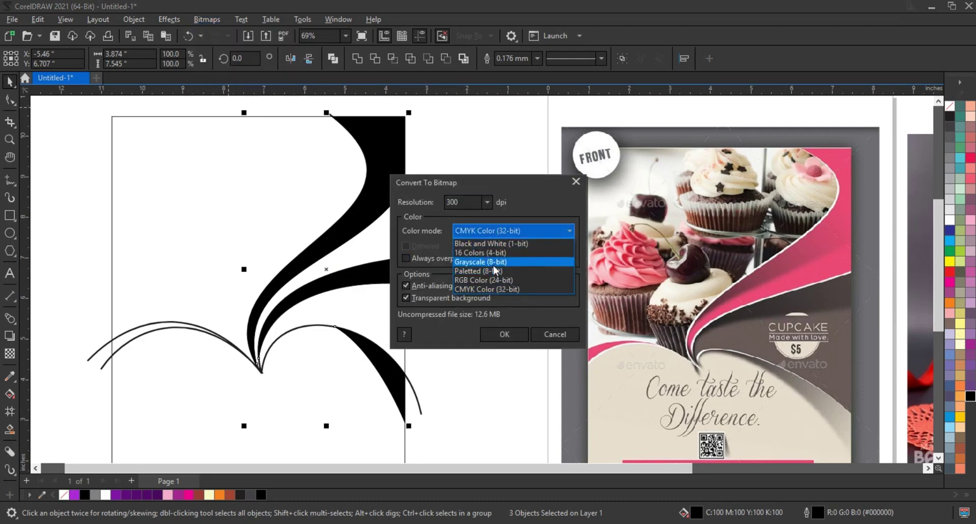
{"action": "left_click", "coordinate": [496, 262]}
{"action": "left_click", "coordinate": [503, 334]}
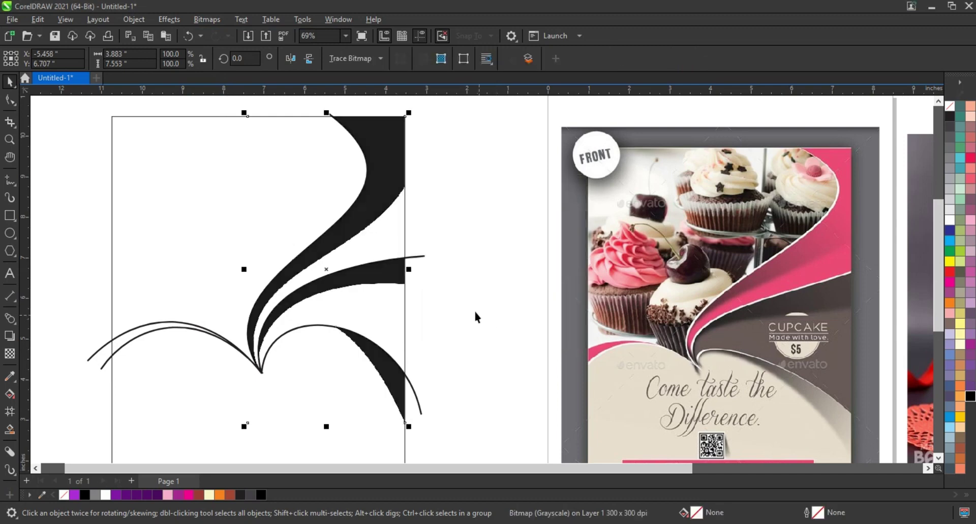
Step: Apply a Gaussian Blur with a 40.6 pixel radius to the black grayscale bitmap bands
{"action": "left_click", "coordinate": [196, 20]}
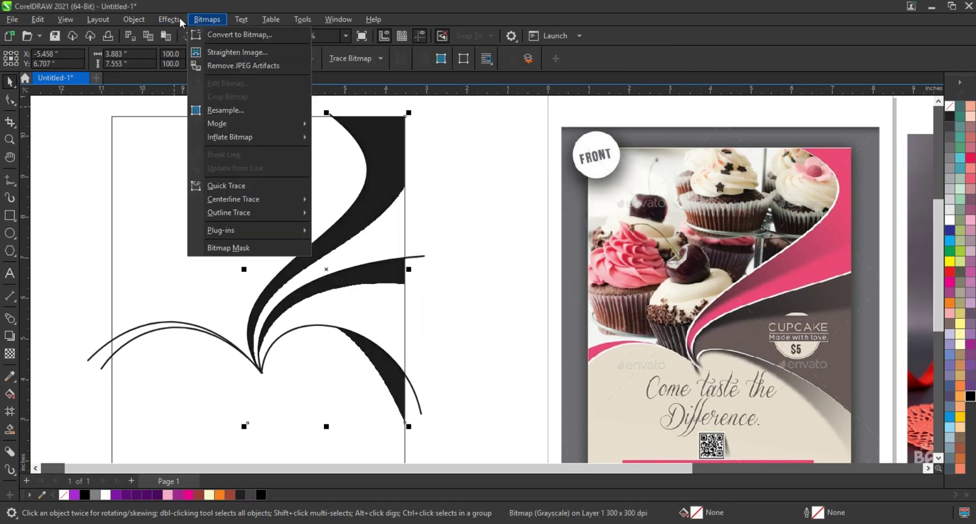
{"action": "mouse_move", "coordinate": [181, 22]}
{"action": "mouse_move", "coordinate": [182, 45]}
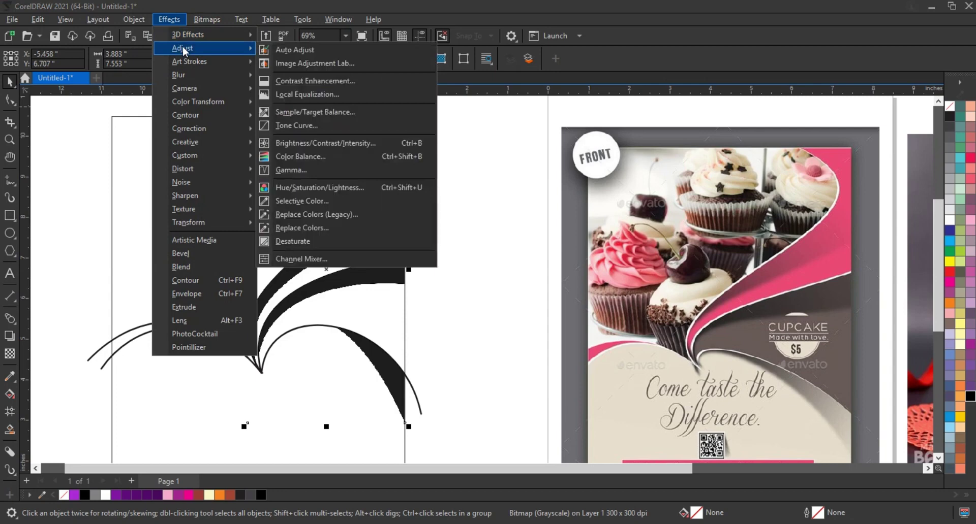
{"action": "mouse_move", "coordinate": [219, 76]}
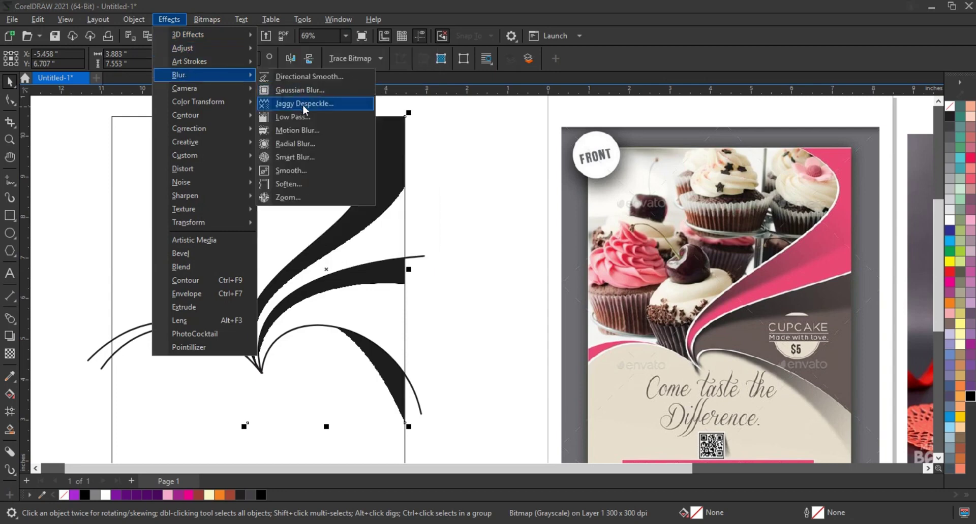
{"action": "left_click", "coordinate": [300, 90]}
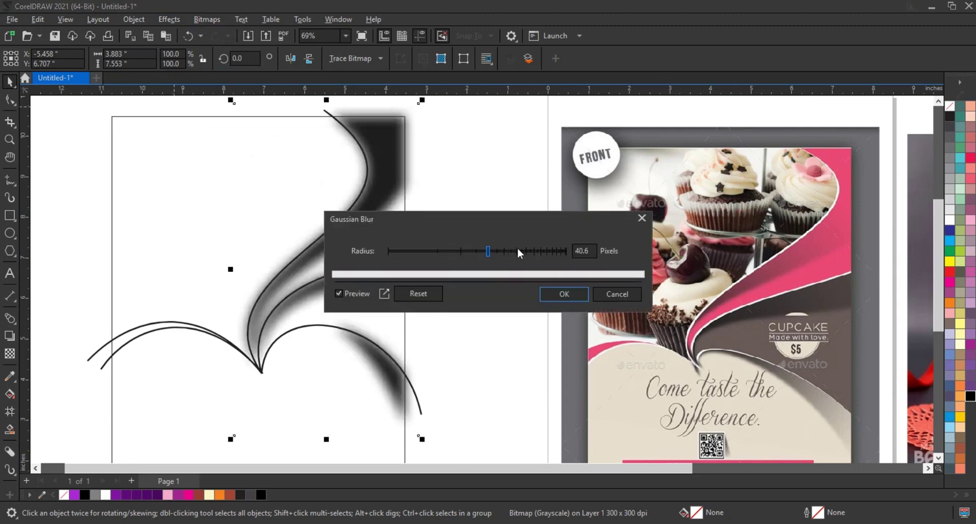
{"action": "left_click", "coordinate": [557, 296]}
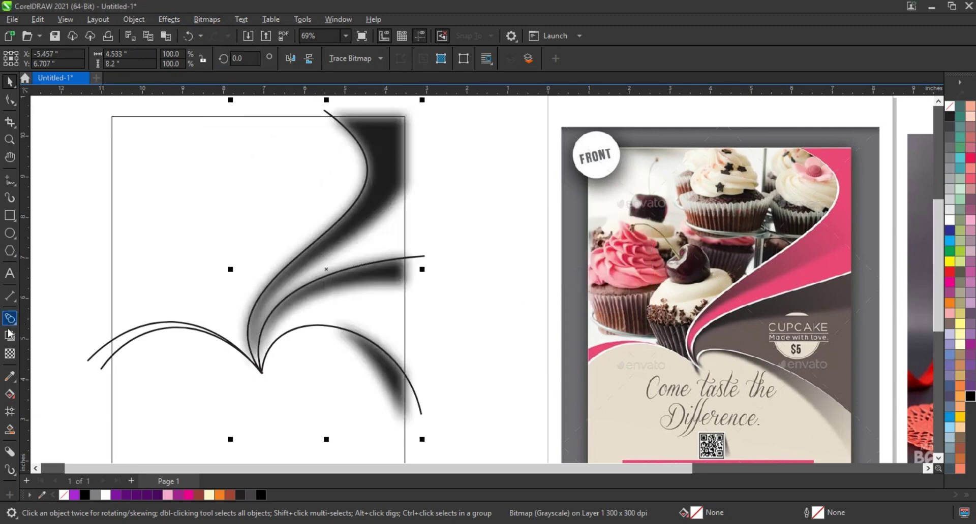
Step: Give the blurred bands a fountain transparency running from near the swoosh junction up to beyond the flyer's right edge
{"action": "left_click", "coordinate": [10, 354]}
{"action": "left_click_drag", "start_coordinate": [291, 305], "coordinate": [445, 234]}
{"action": "left_click_drag", "start_coordinate": [291, 305], "coordinate": [226, 325]}
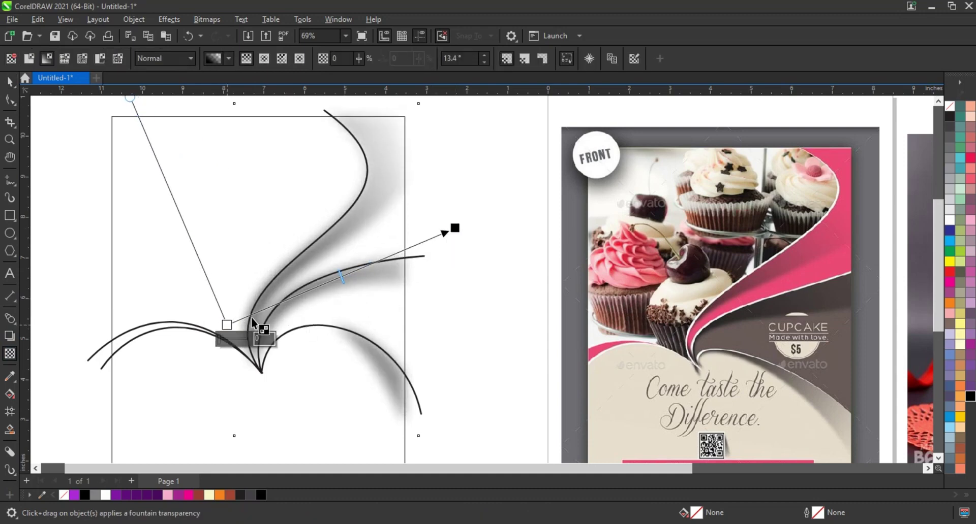
{"action": "left_click", "coordinate": [10, 81]}
{"action": "left_click", "coordinate": [532, 254]}
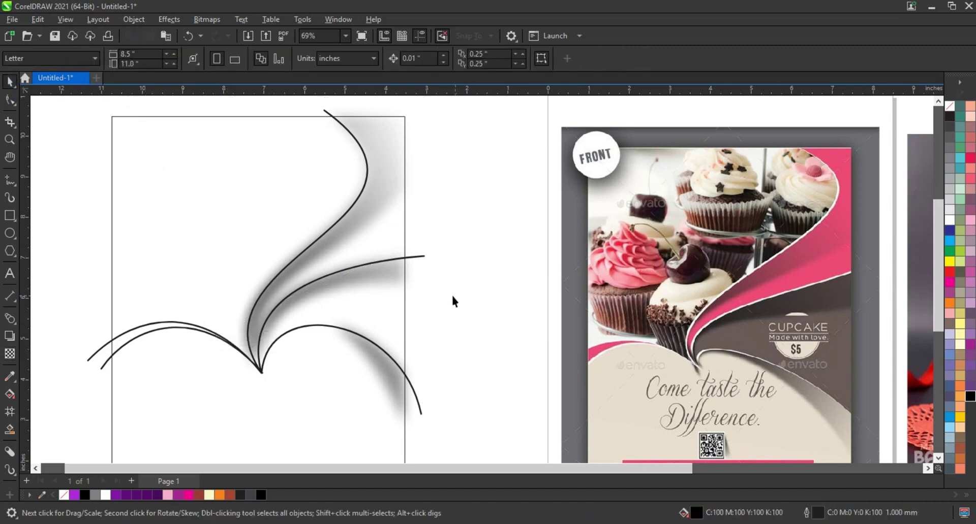
Step: Move the blurred shadow bitmap aside between the flyer and the reference, and set the combined swoosh curves' outline width to 2.5 mm
{"action": "left_click_drag", "start_coordinate": [394, 283], "coordinate": [577, 285]}
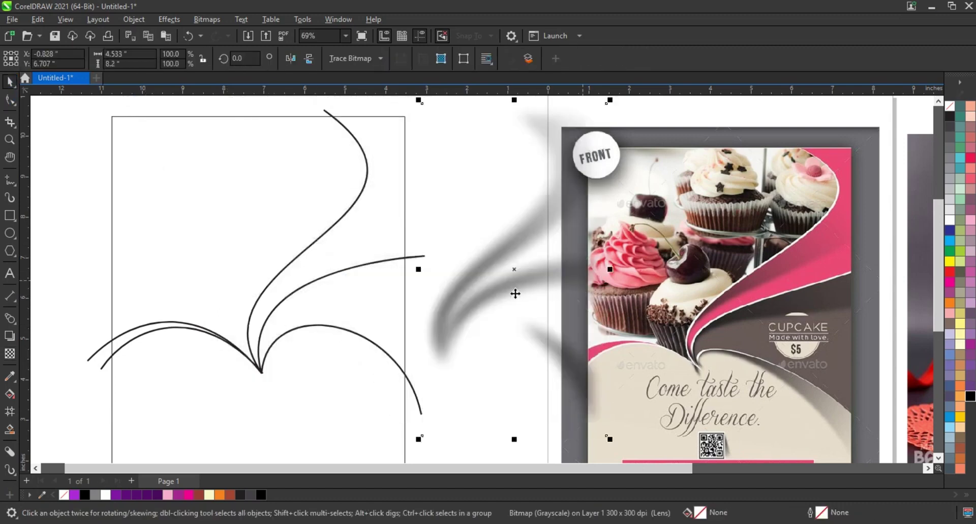
{"action": "left_click", "coordinate": [361, 268]}
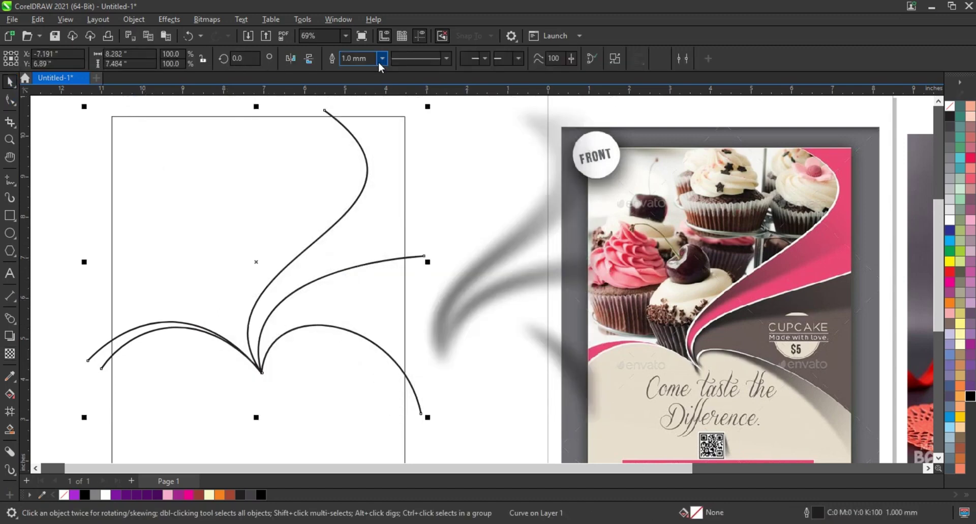
{"action": "left_click", "coordinate": [382, 58]}
{"action": "left_click", "coordinate": [353, 163]}
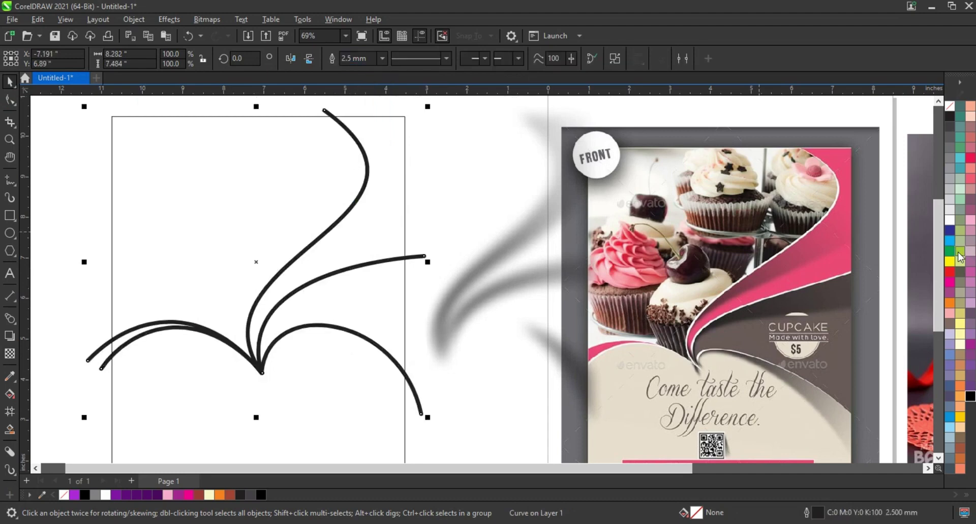
Step: Smart Fill the lower body, the area under the middle sweep, the tall S band and the left sliver with dark gray #433F45
{"action": "left_click", "coordinate": [9, 430]}
{"action": "left_click", "coordinate": [299, 412]}
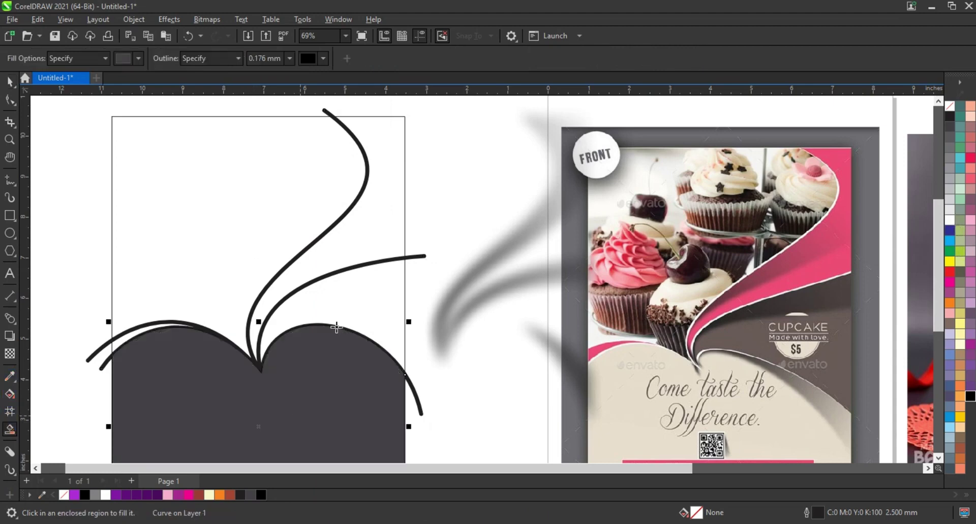
{"action": "left_click", "coordinate": [338, 307]}
{"action": "left_click", "coordinate": [347, 260]}
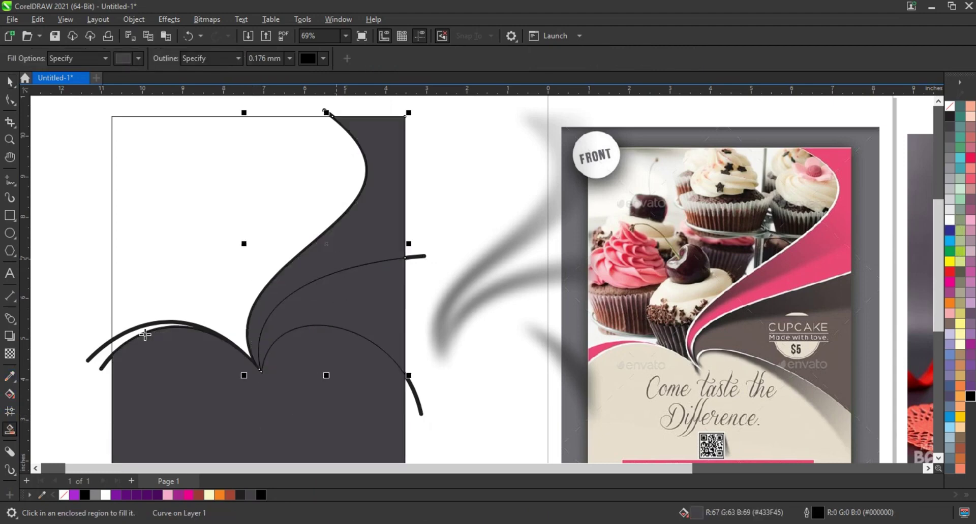
{"action": "left_click", "coordinate": [128, 338]}
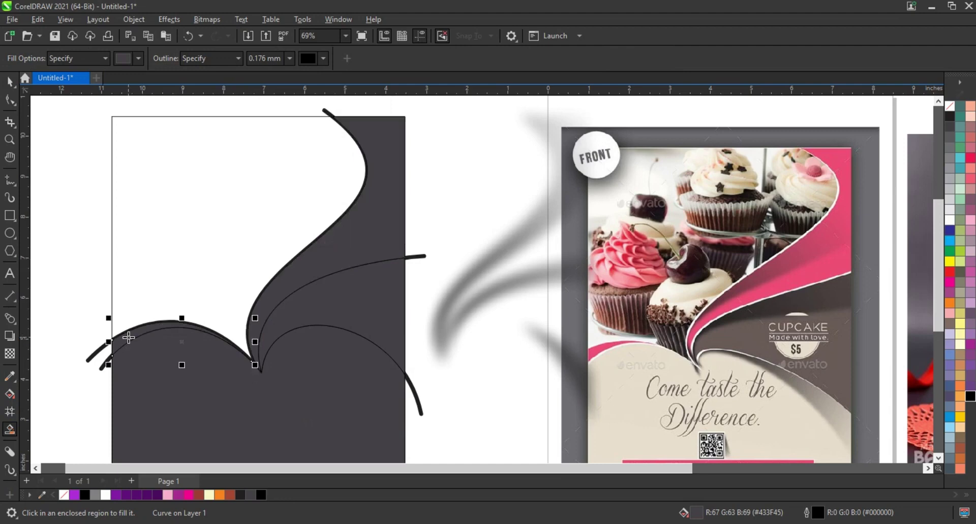
Step: Sample the pink of the reference flyer's ribbon and apply it to the tall S band
{"action": "left_click", "coordinate": [9, 81]}
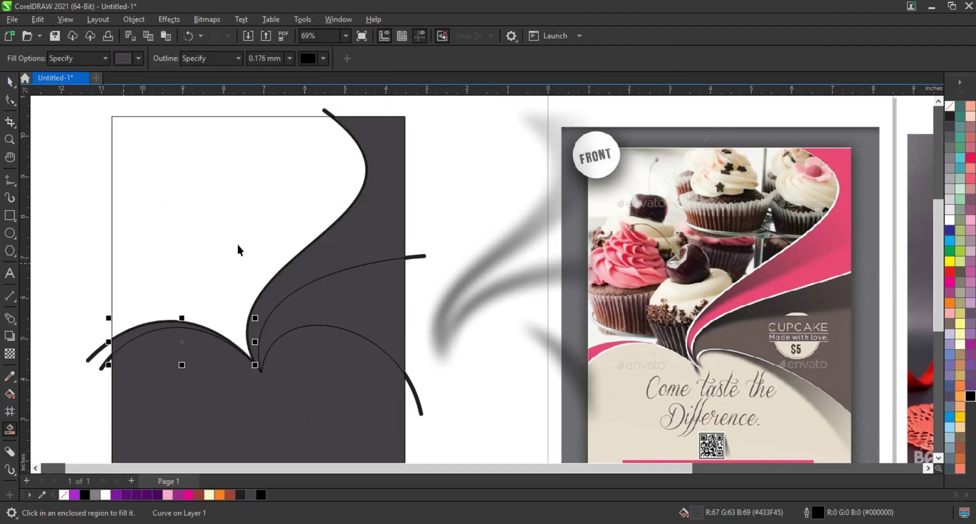
{"action": "left_click", "coordinate": [9, 376]}
{"action": "left_click", "coordinate": [838, 265]}
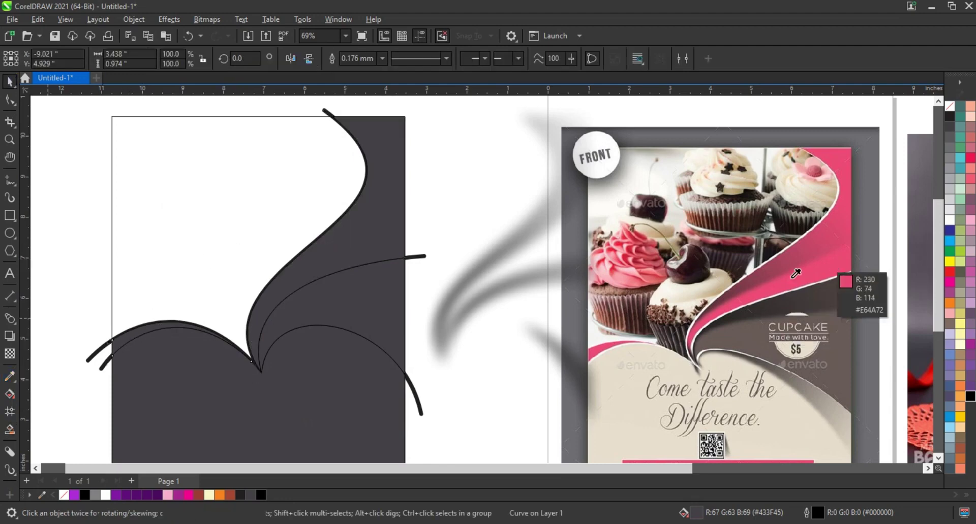
{"action": "left_click", "coordinate": [395, 245]}
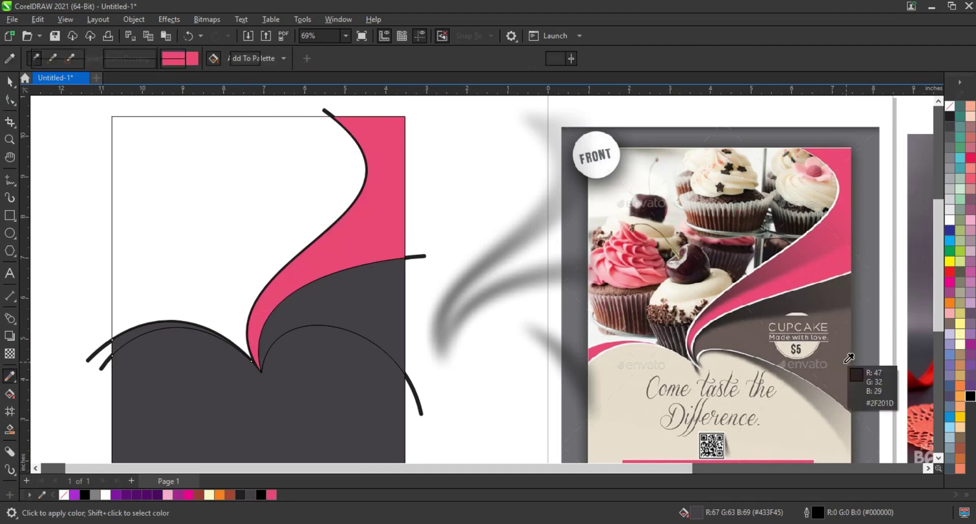
Step: Sample the reference flyer's brown and cream colors and apply them to the middle sweep area and the lower body
{"action": "key", "text": "space"}
{"action": "key", "text": "space"}
{"action": "left_click", "coordinate": [845, 368]}
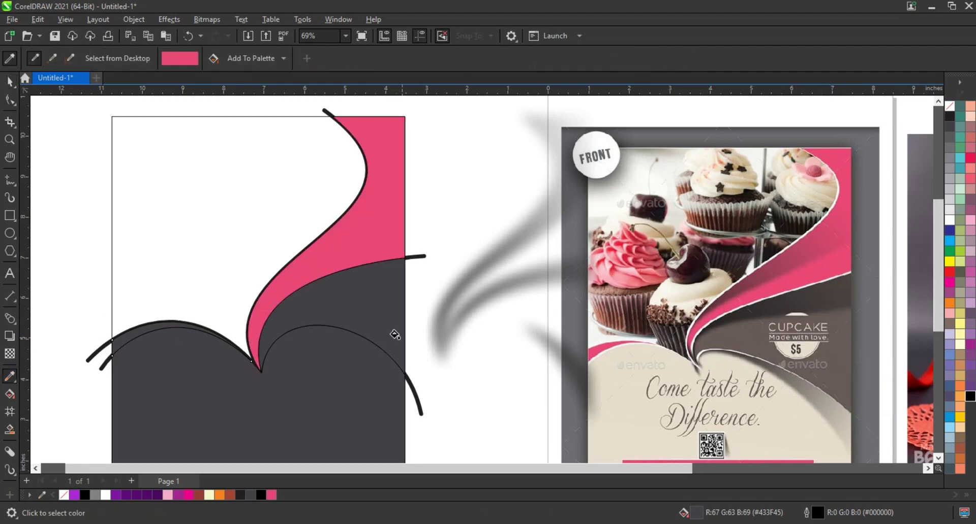
{"action": "left_click", "coordinate": [384, 329]}
{"action": "key", "text": "space"}
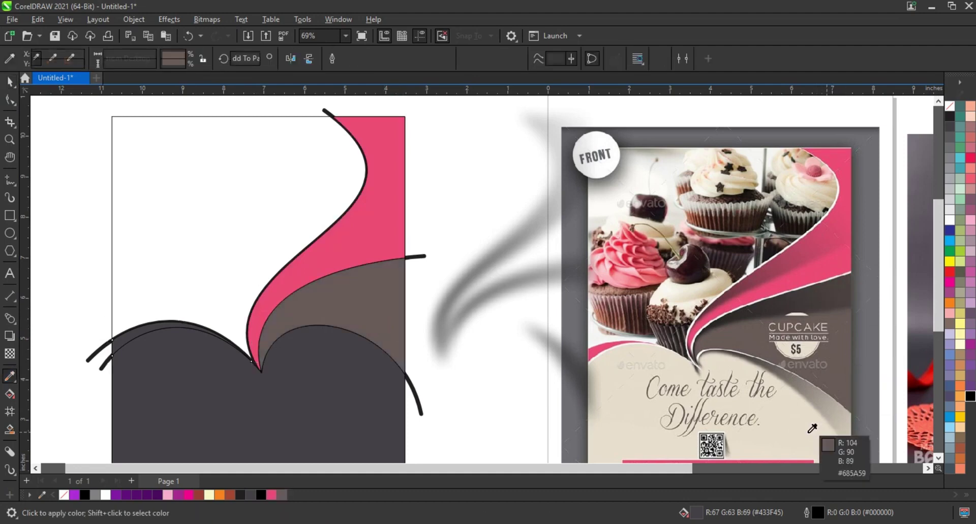
Step: Fill the thin sliver between the two left arches with the same sampled pink
{"action": "key", "text": "space"}
{"action": "left_click", "coordinate": [325, 426]}
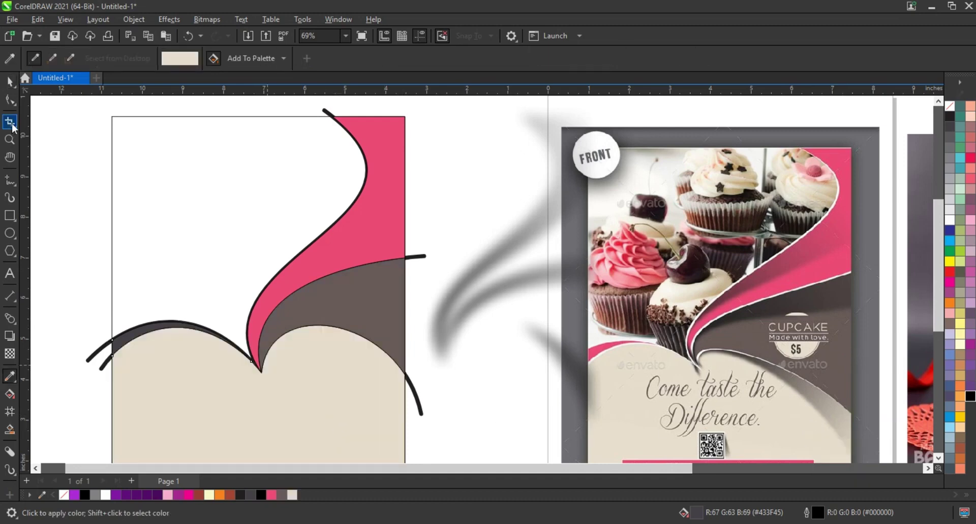
{"action": "key", "text": "space"}
{"action": "left_click", "coordinate": [126, 331]}
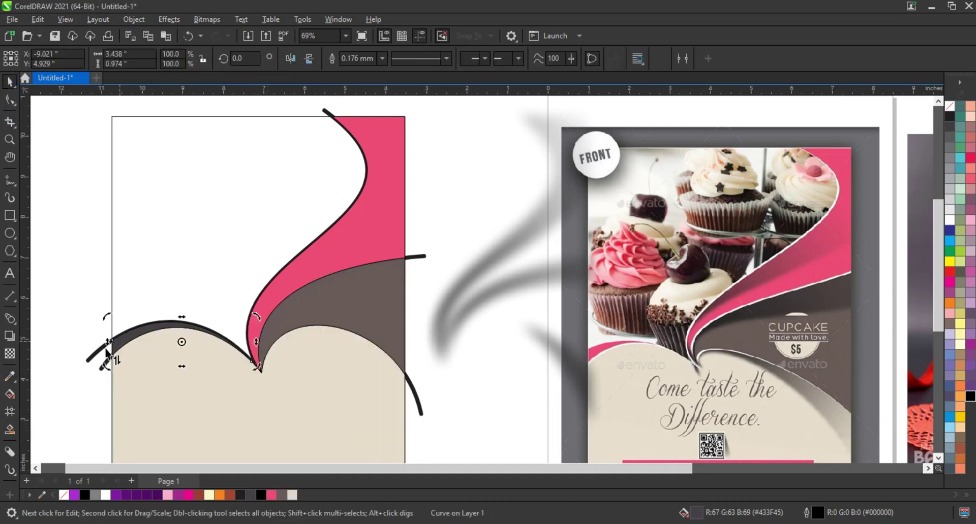
{"action": "left_click", "coordinate": [96, 355]}
{"action": "left_click", "coordinate": [117, 344]}
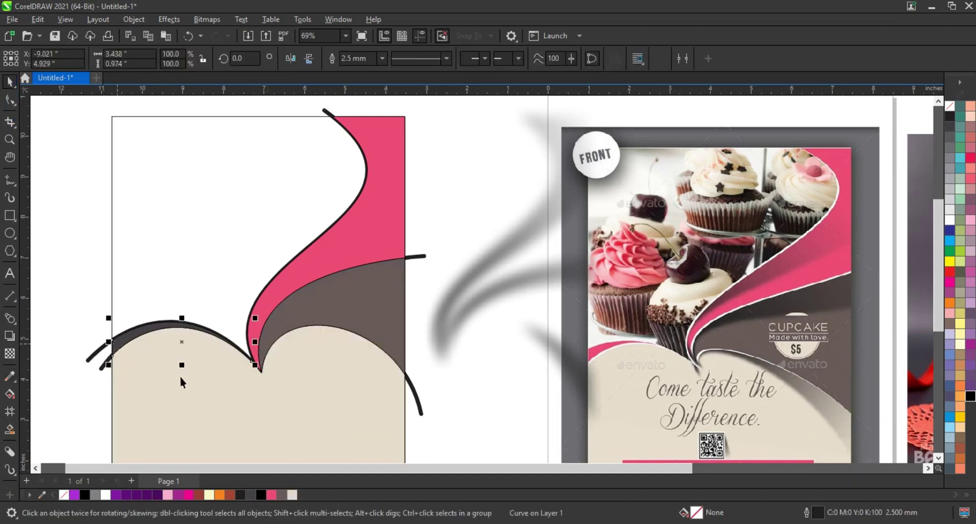
{"action": "left_click", "coordinate": [274, 497]}
Step: Change the combined swoosh curves' outline color to white
{"action": "left_click", "coordinate": [98, 349]}
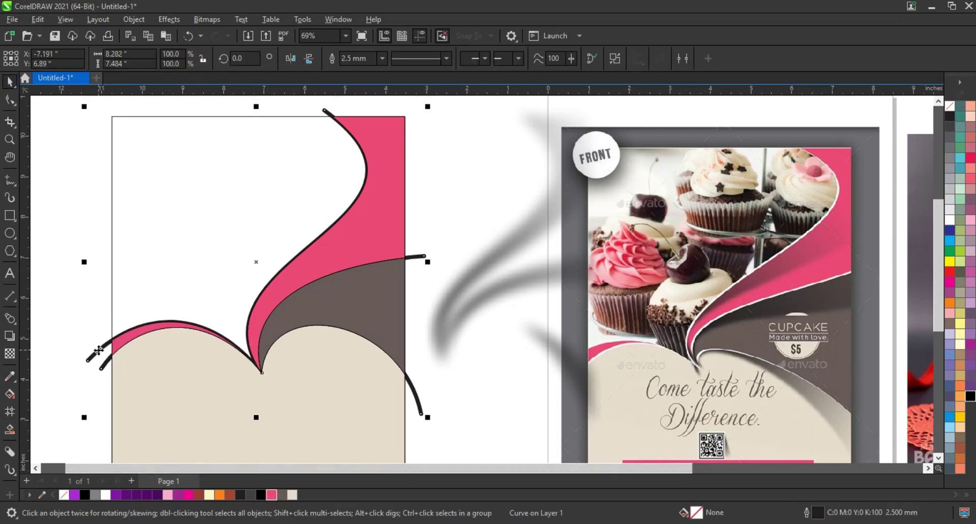
{"action": "right_click", "coordinate": [948, 227]}
{"action": "left_click", "coordinate": [874, 227]}
Step: Move the blurred shadow back over the flyer, bring it to the front and nudge it into place along the swooshes
{"action": "scroll", "coordinate": [427, 300], "scroll_direction": "down", "scroll_amount": 2}
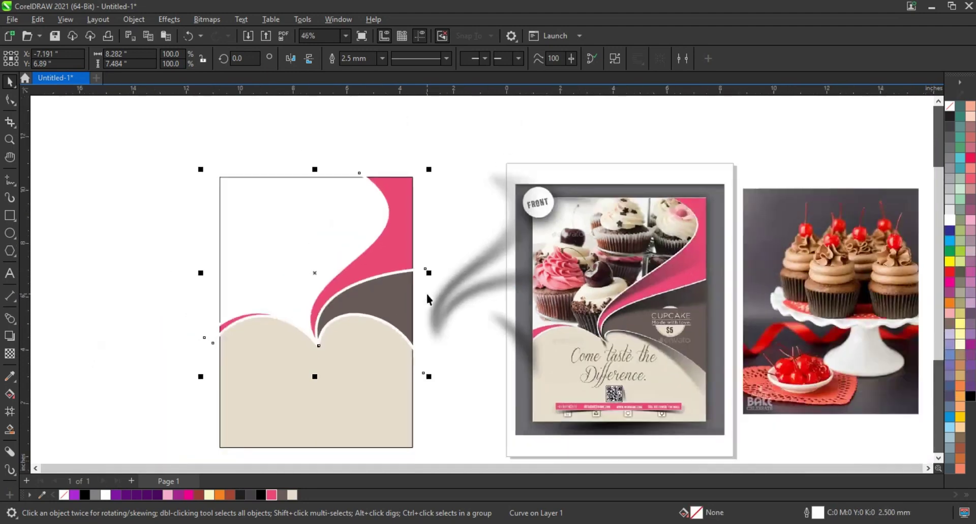
{"action": "left_click_drag", "start_coordinate": [454, 312], "coordinate": [344, 309]}
{"action": "key", "text": "shift+Page_Up"}
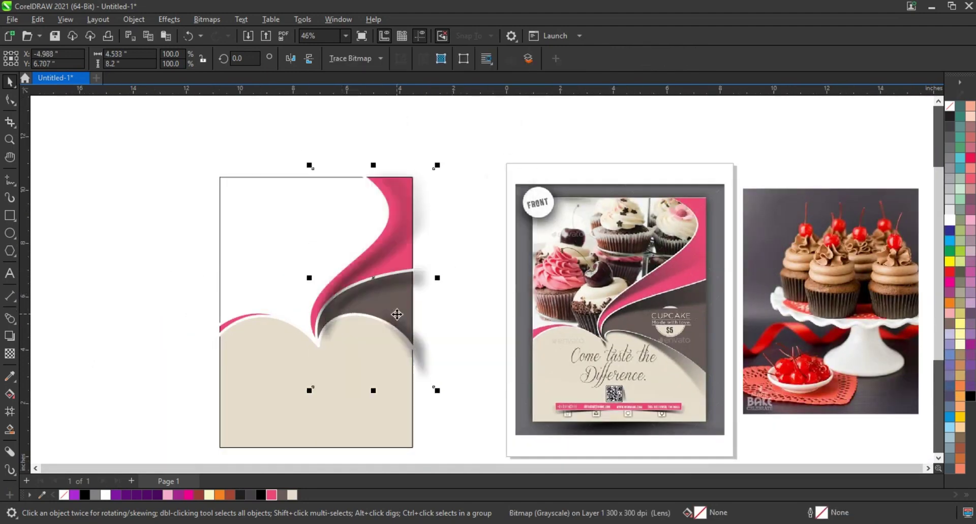
{"action": "key", "text": "Left"}
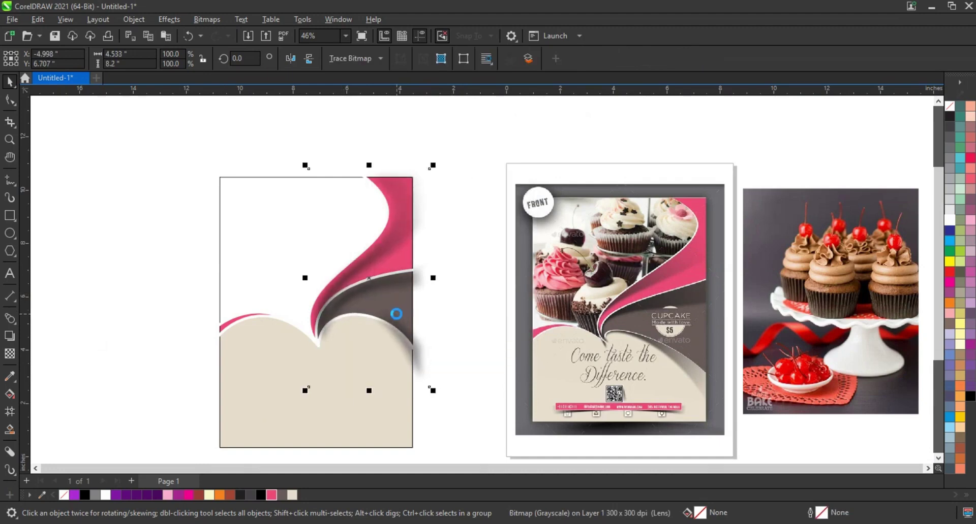
{"action": "key", "text": "Left"}
{"action": "key", "text": "Left"}
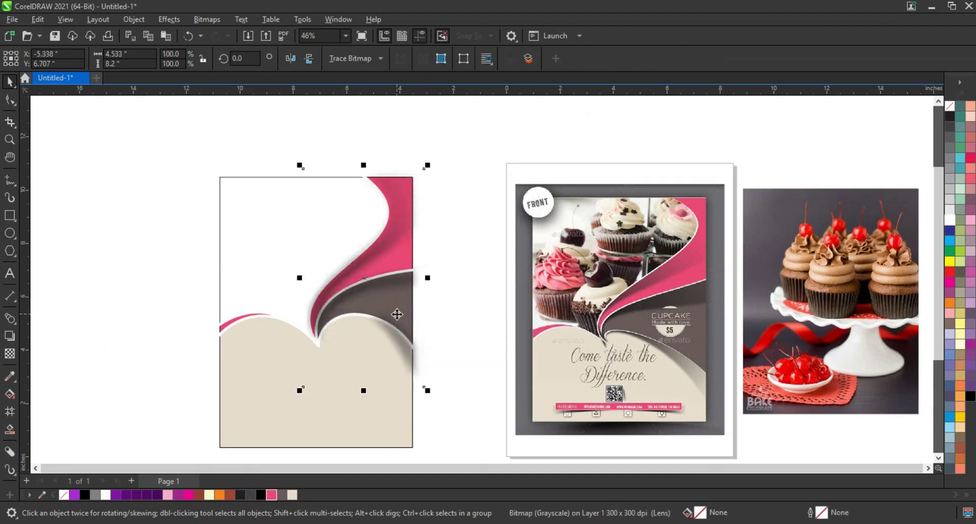
{"action": "key", "text": "Left"}
{"action": "key", "text": "Down"}
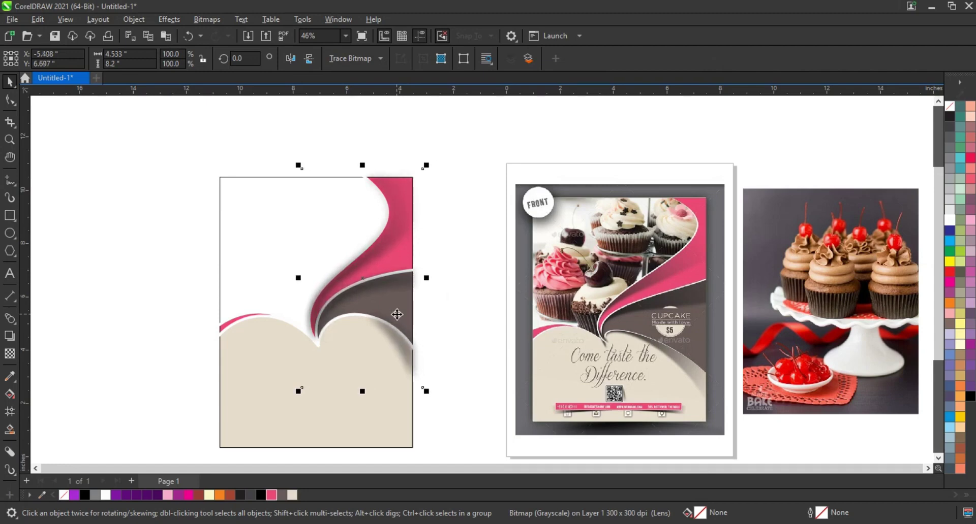
Step: Bring the white swoosh curves in front of the shadow and PowerClip the flyer artwork inside its page rectangle
{"action": "left_click", "coordinate": [219, 340]}
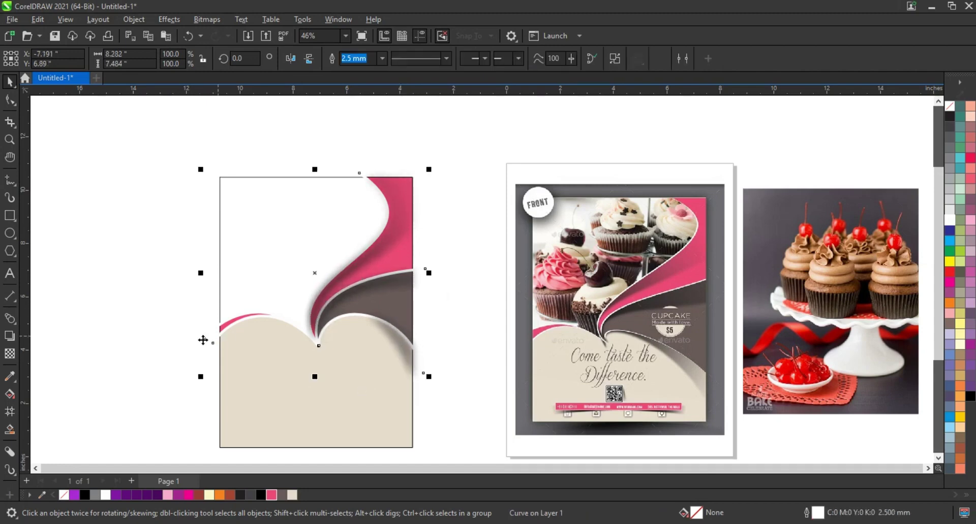
{"action": "key", "text": "shift+Page_Up"}
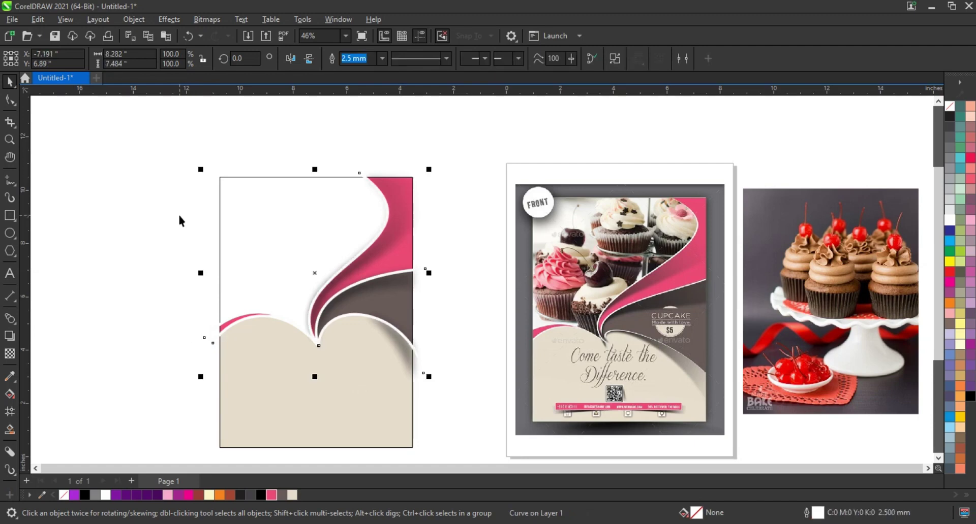
{"action": "left_click", "coordinate": [157, 157]}
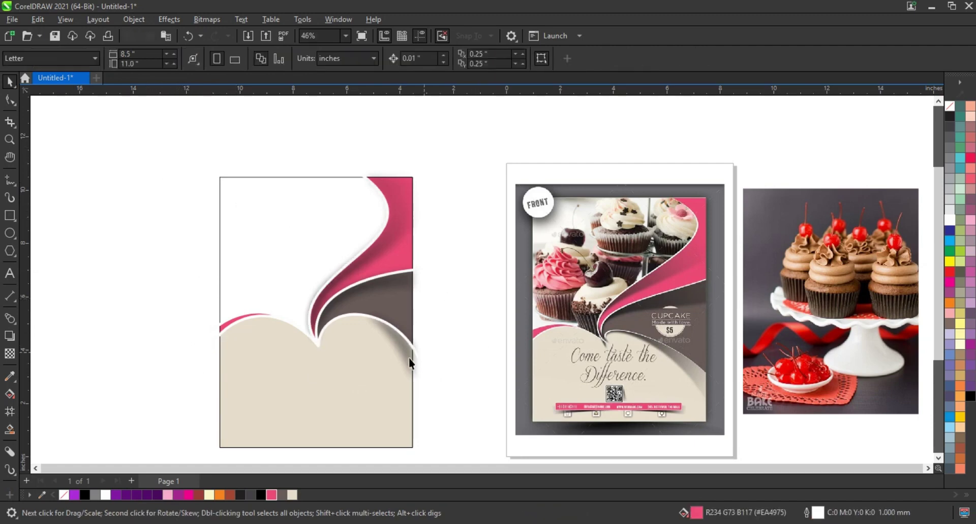
{"action": "left_click_drag", "start_coordinate": [357, 360], "coordinate": [474, 434]}
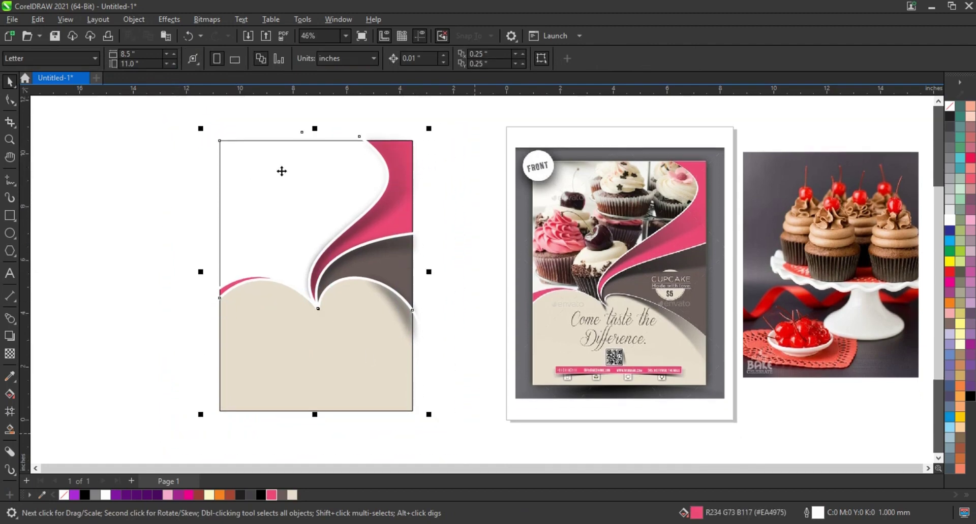
{"action": "left_click", "coordinate": [208, 218]}
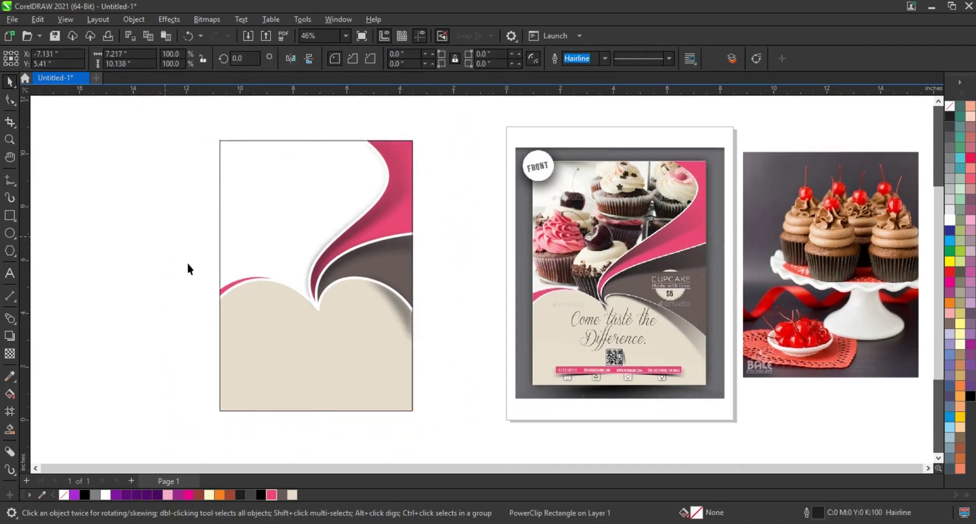
Step: Place the chocolate cupcake photo inside the flyer's PowerClip and send it behind the swoosh shapes
{"action": "scroll", "coordinate": [329, 330], "scroll_direction": "down", "scroll_amount": 2}
{"action": "left_click_drag", "start_coordinate": [664, 292], "coordinate": [321, 276]}
{"action": "left_click", "coordinate": [380, 194]}
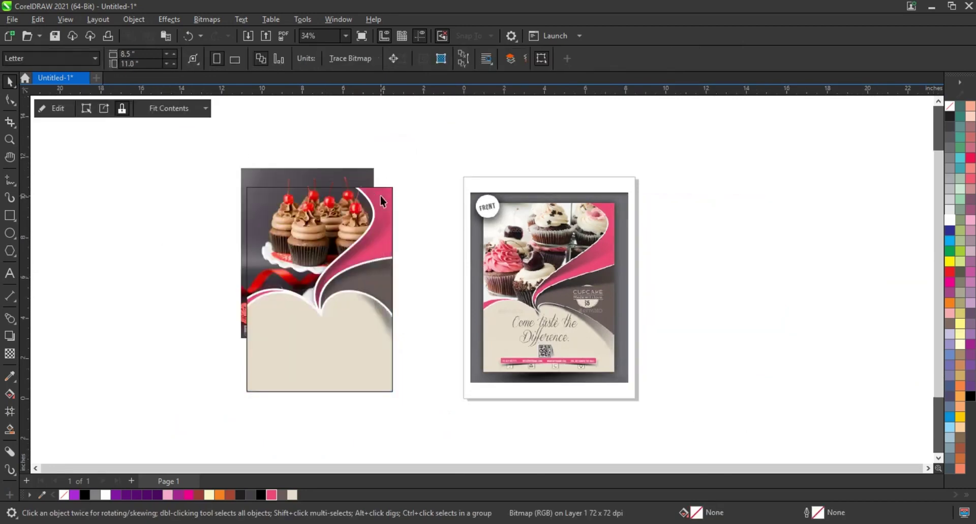
{"action": "double_click", "coordinate": [333, 226]}
{"action": "key", "text": "shift+Page_Down"}
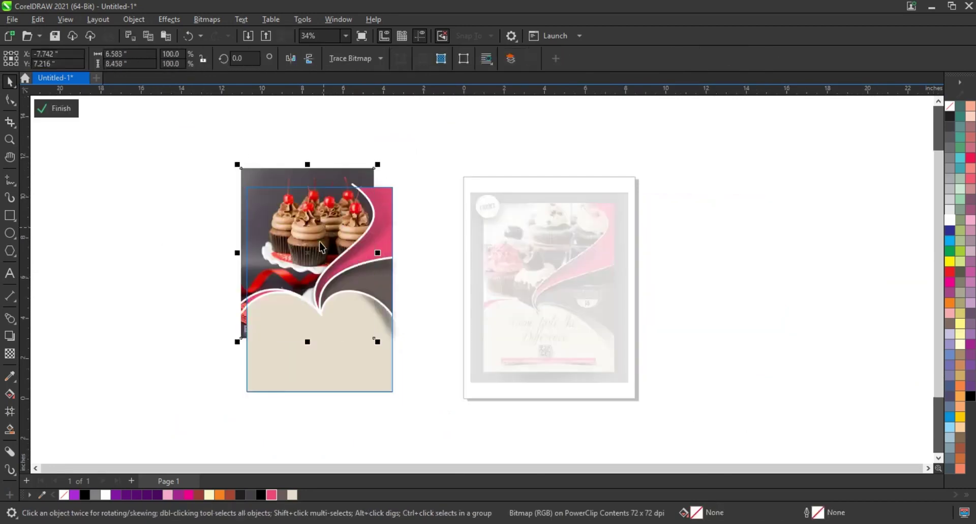
Step: Scale the cupcake photo to 96.6%, shift it slightly right to cover the flyer's left edge, and finish editing the PowerClip
{"action": "left_click_drag", "start_coordinate": [377, 164], "coordinate": [372, 171]}
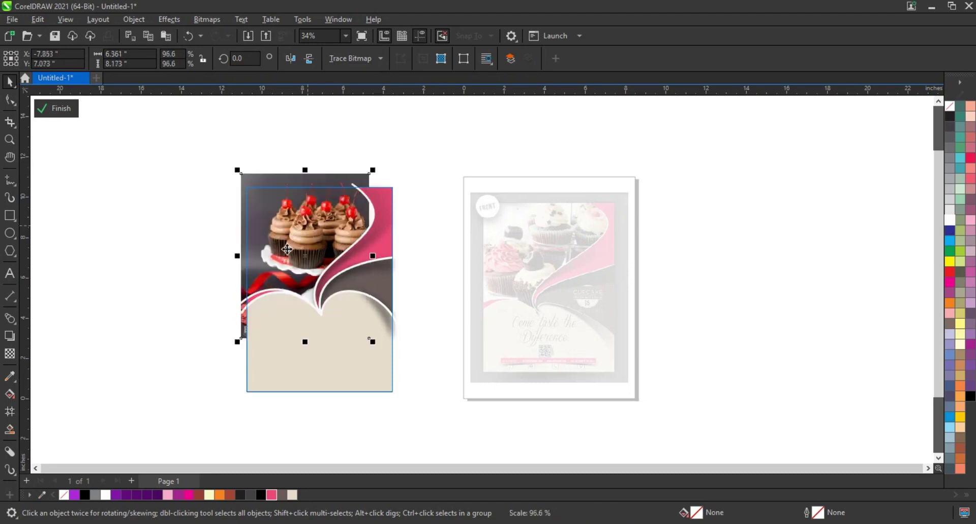
{"action": "left_click_drag", "start_coordinate": [291, 252], "coordinate": [295, 252]}
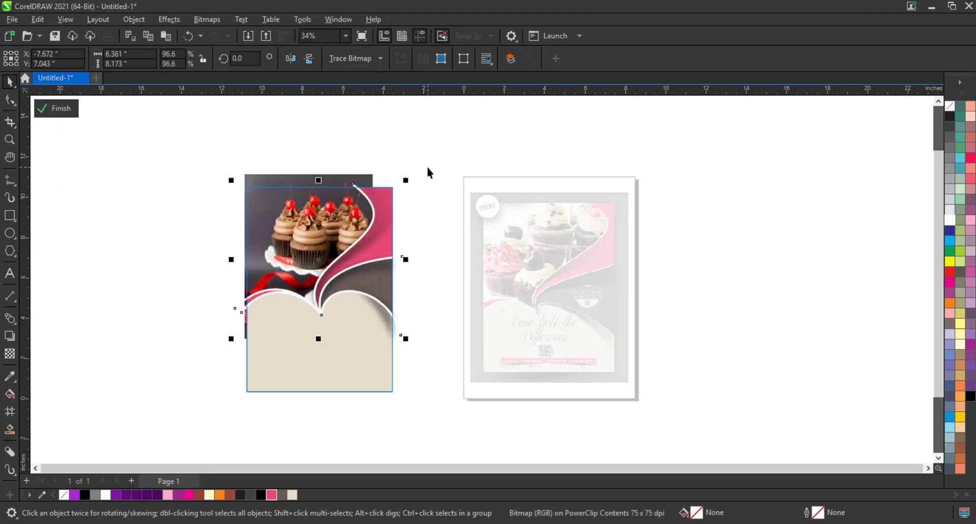
{"action": "left_click", "coordinate": [430, 200]}
{"action": "left_click", "coordinate": [401, 184], "text": "ctrl"}
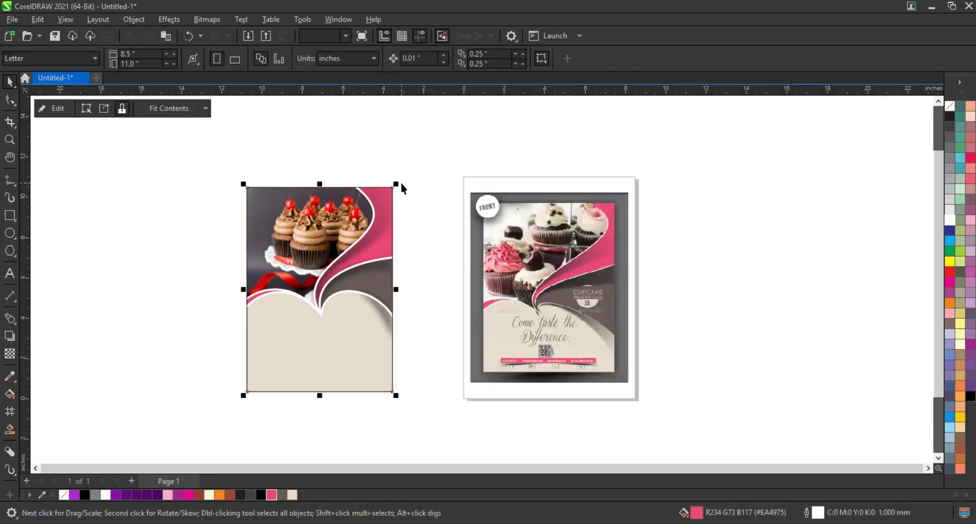
{"action": "left_click", "coordinate": [213, 179]}
{"action": "left_click_drag", "start_coordinate": [209, 164], "coordinate": [532, 371]}
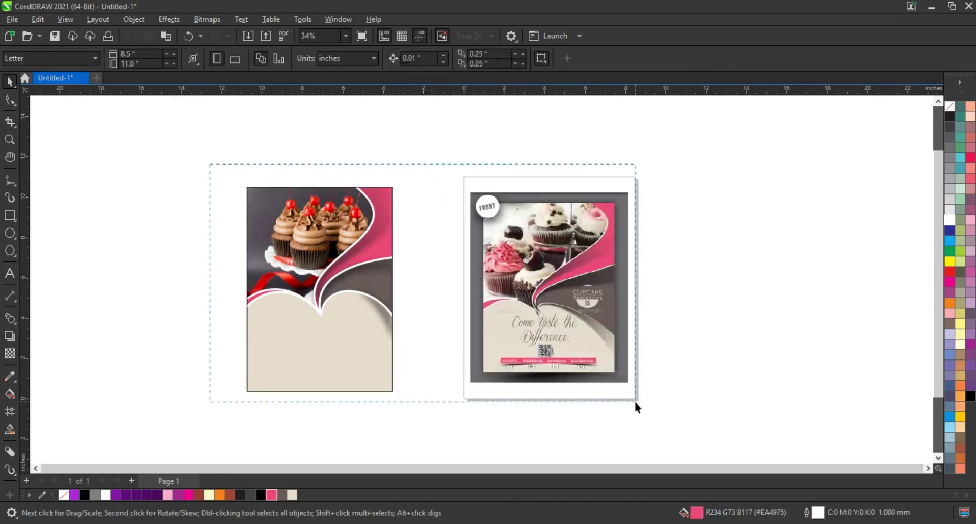
{"action": "left_click_drag", "start_coordinate": [635, 401], "coordinate": [635, 403]}
{"action": "key", "text": "shift+F2"}
{"action": "left_click", "coordinate": [456, 288]}
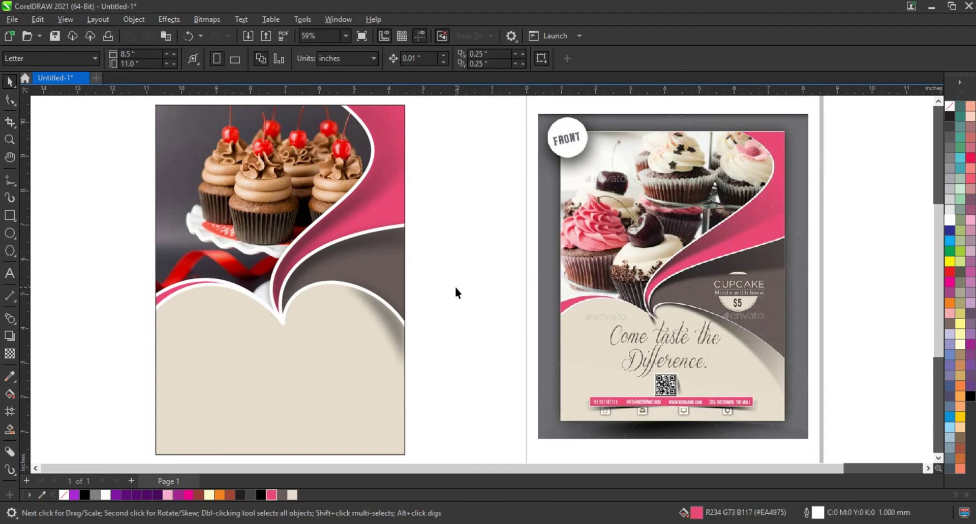